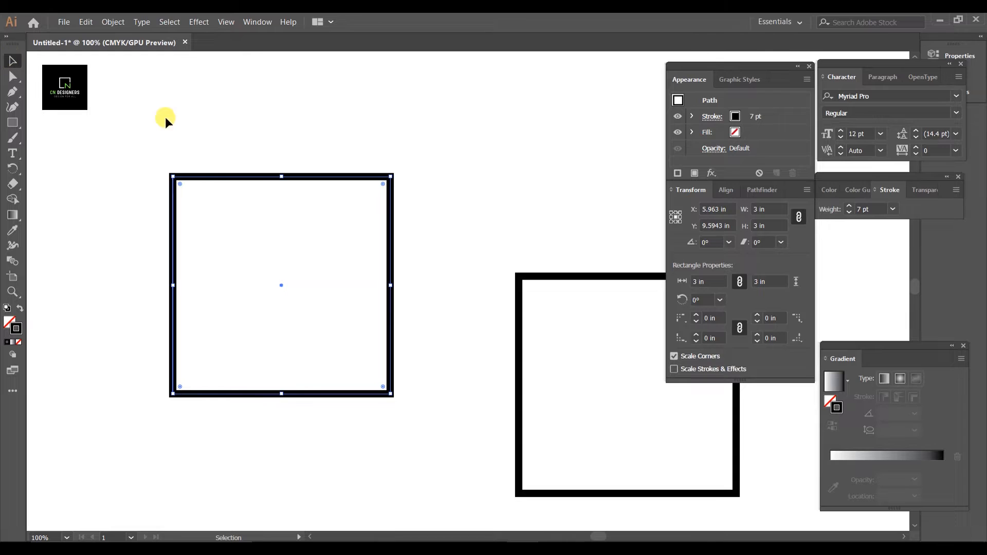
Rotate the left square into an upright diamond.
click(344, 136)
drag(488, 178, 463, 174)
click(364, 232)
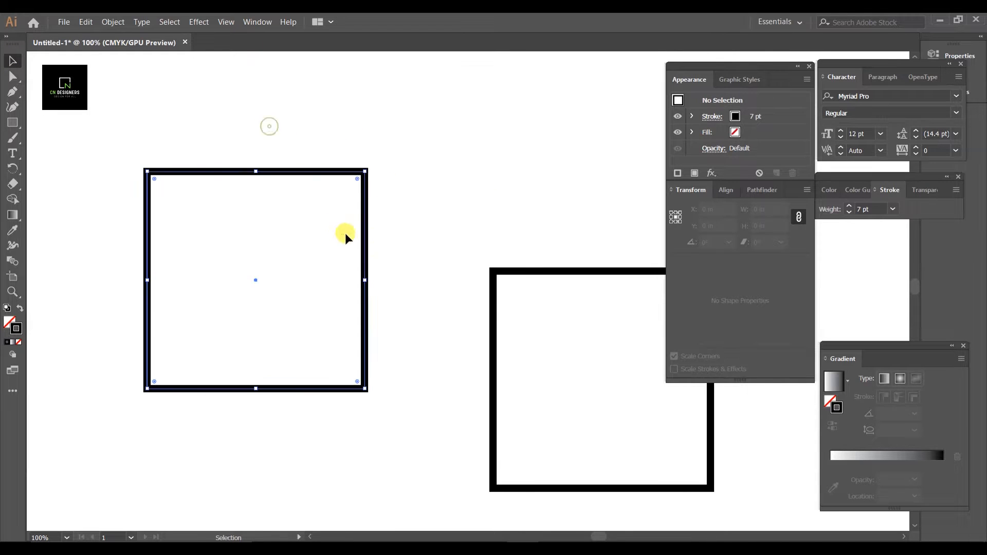
drag(370, 163, 397, 271)
click(434, 180)
scroll(440, 180, down, 1)
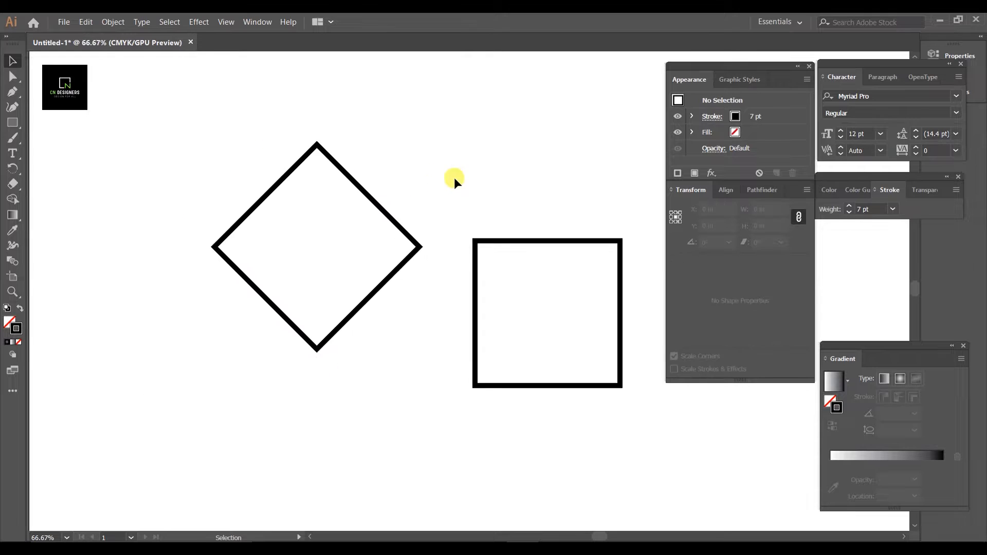
Overlap the square and the diamond, centre-aligning them horizontally and vertically to form an eight-pointed star.
drag(508, 155, 464, 292)
click(588, 418)
drag(554, 452, 269, 200)
click(726, 190)
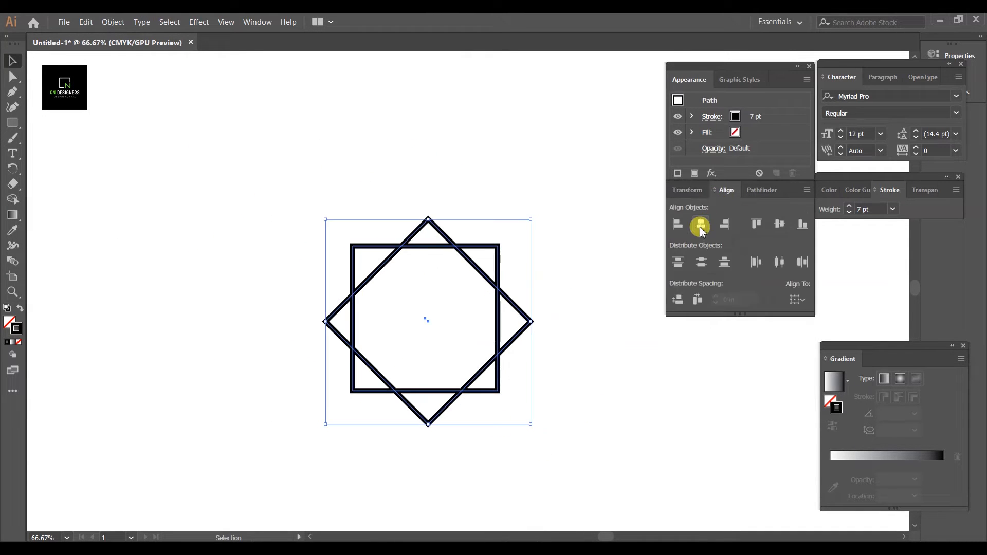
click(700, 224)
click(779, 224)
Group the overlapping square and diamond.
drag(525, 456, 268, 168)
key(ctrl+g)
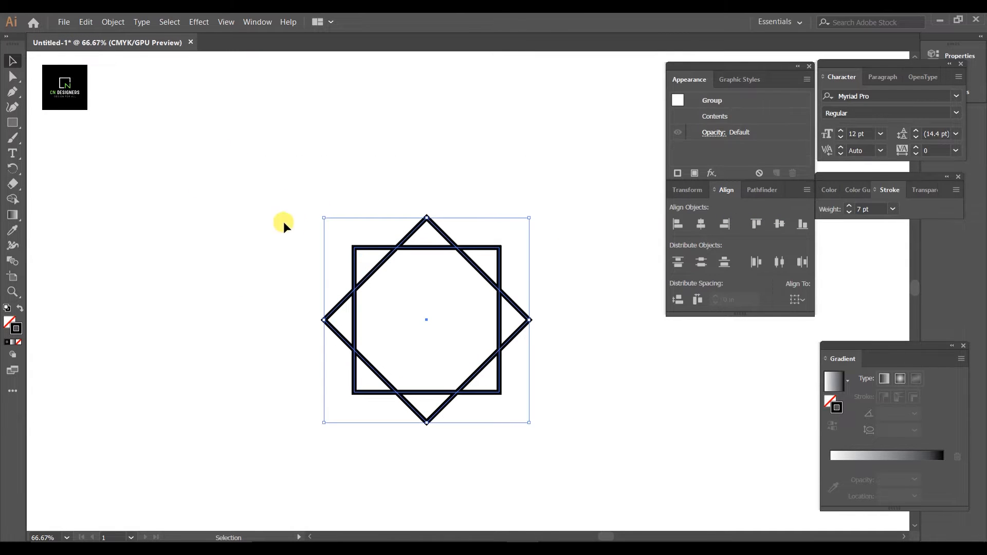
click(282, 221)
scroll(409, 319, up, 3)
scroll(394, 318, down, 3)
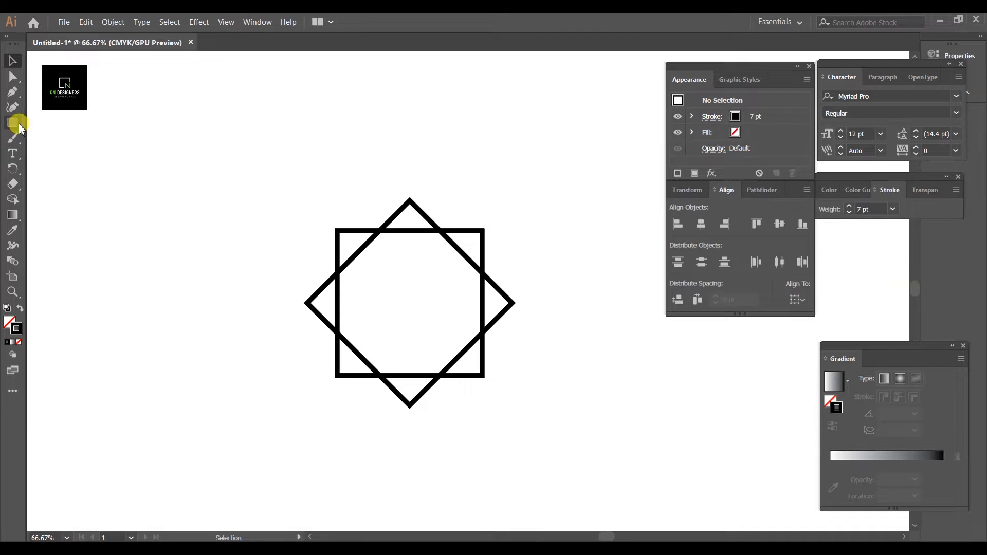
Draw a small triangle in the empty area beside the star with the Polygon tool and give it a green stroke.
drag(13, 122, 67, 159)
drag(148, 155, 165, 177)
click(13, 62)
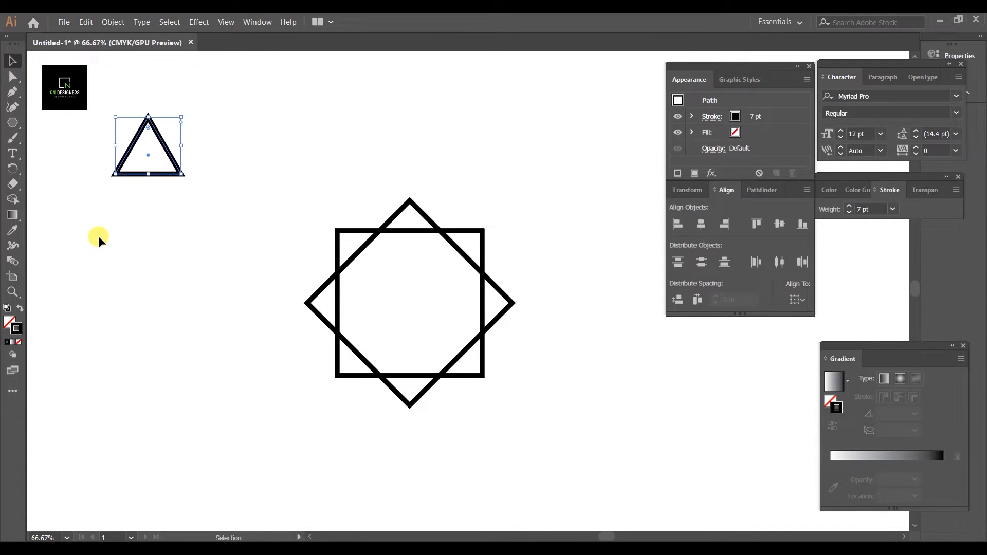
click(827, 192)
click(870, 293)
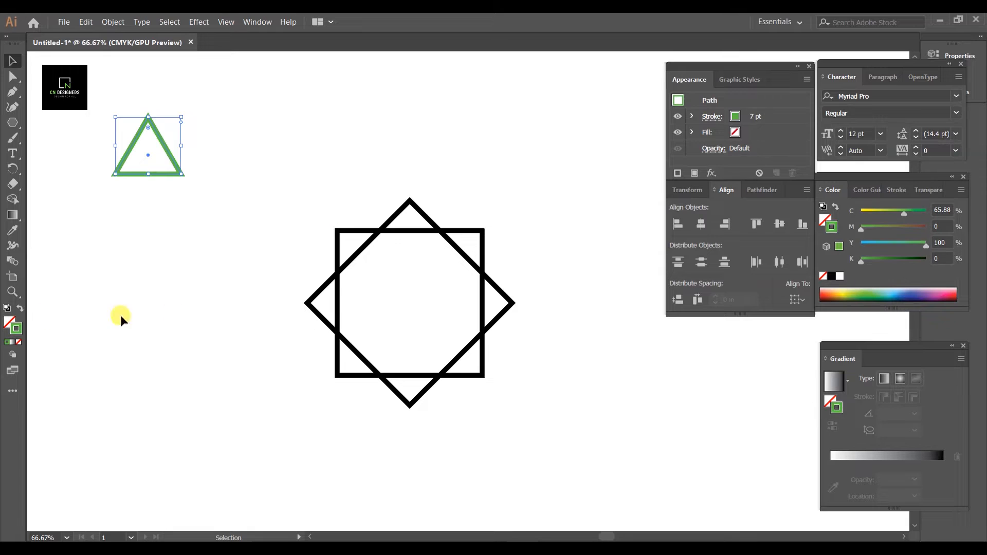
Rotate the triangle to point left and place its base against the square's left edge, keeping only a thin 1 pt green outline.
click(20, 309)
drag(121, 159, 193, 303)
drag(172, 260, 202, 310)
click(223, 221)
scroll(314, 286, up, 2)
drag(130, 295, 242, 316)
key(space)
drag(441, 352, 341, 273)
drag(132, 237, 239, 230)
click(20, 308)
click(94, 155)
scroll(233, 256, up, 2)
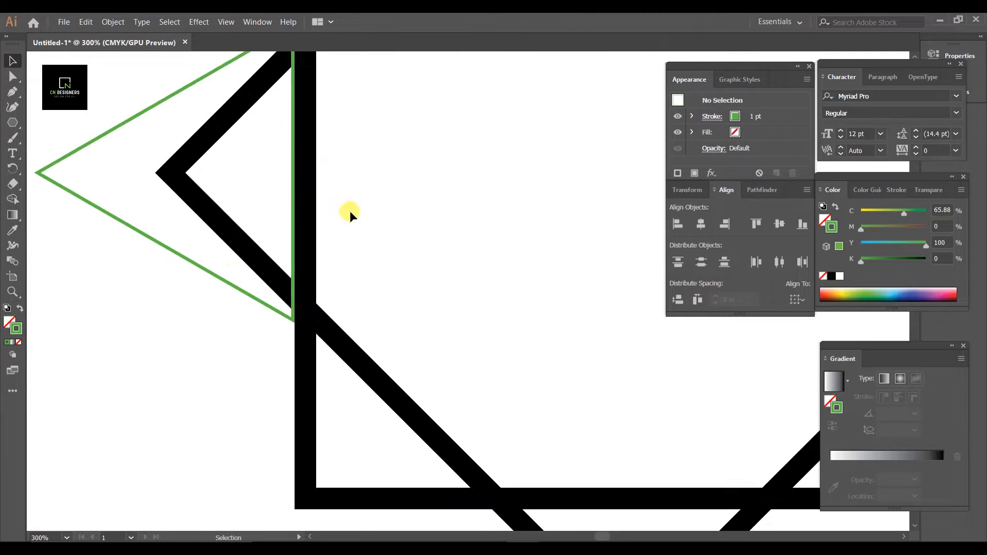
Reduce the triangle's height and width to match the left corner of the star.
drag(350, 205, 545, 303)
click(231, 282)
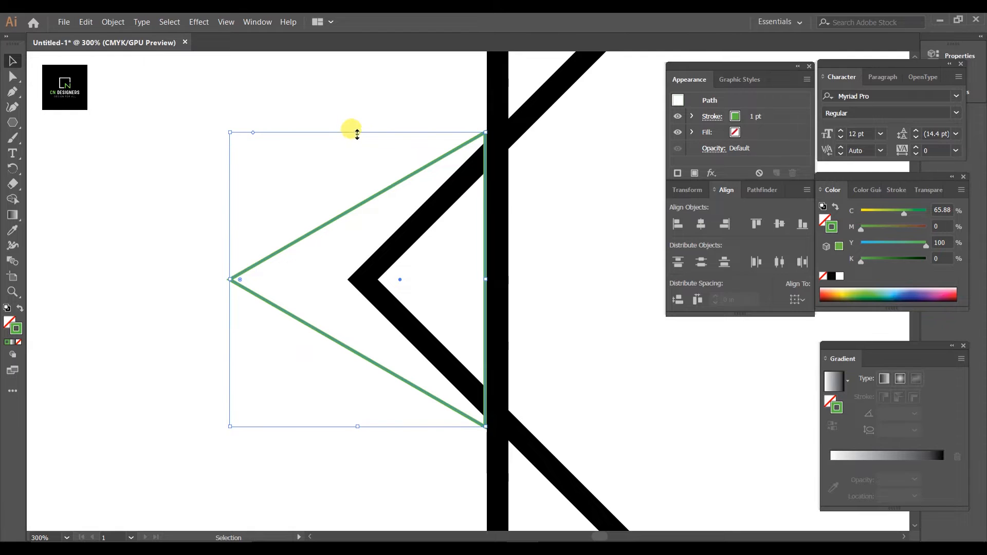
mouse_move(358, 133)
mouse_down()
mouse_move(353, 169)
mouse_move(352, 138)
mouse_up()
click(337, 119)
click(332, 236)
click(198, 223)
click(230, 279)
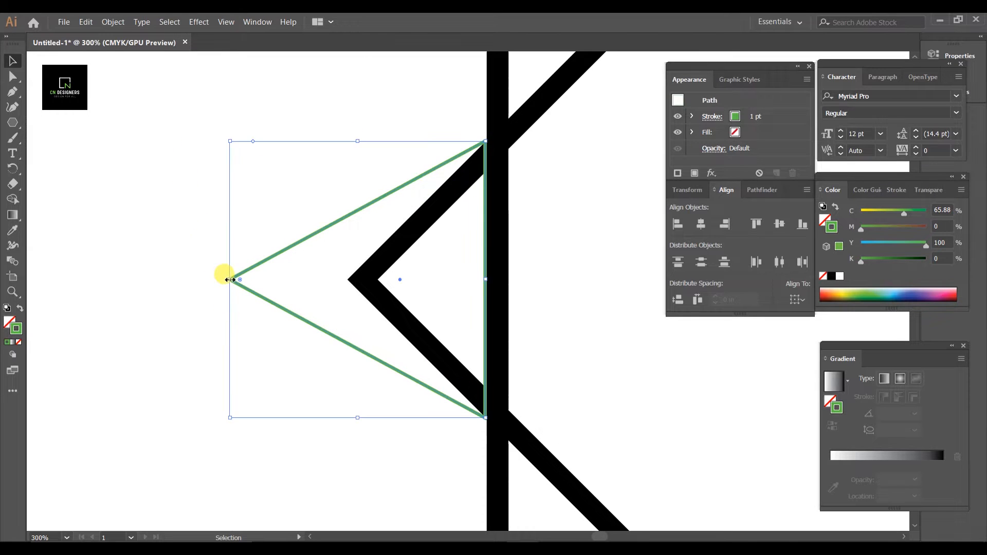
drag(230, 280, 349, 296)
Swap the triangle's green stroke to a solid green fill without an outline.
click(21, 307)
click(187, 246)
scroll(187, 245, down, 2)
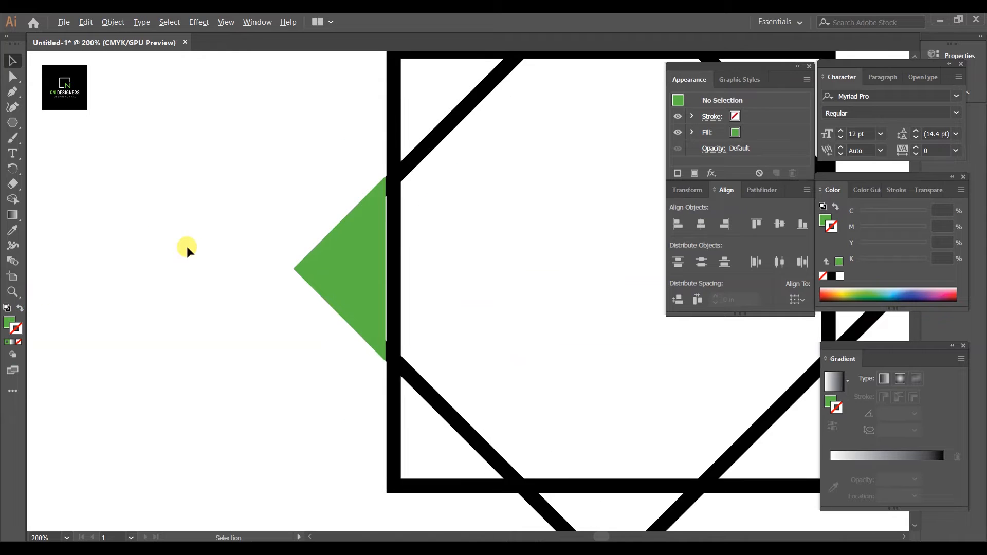
Move the green triangle inside the star and place rotated copies along the diamond's upper-right and lower-left edges.
drag(172, 260, 349, 287)
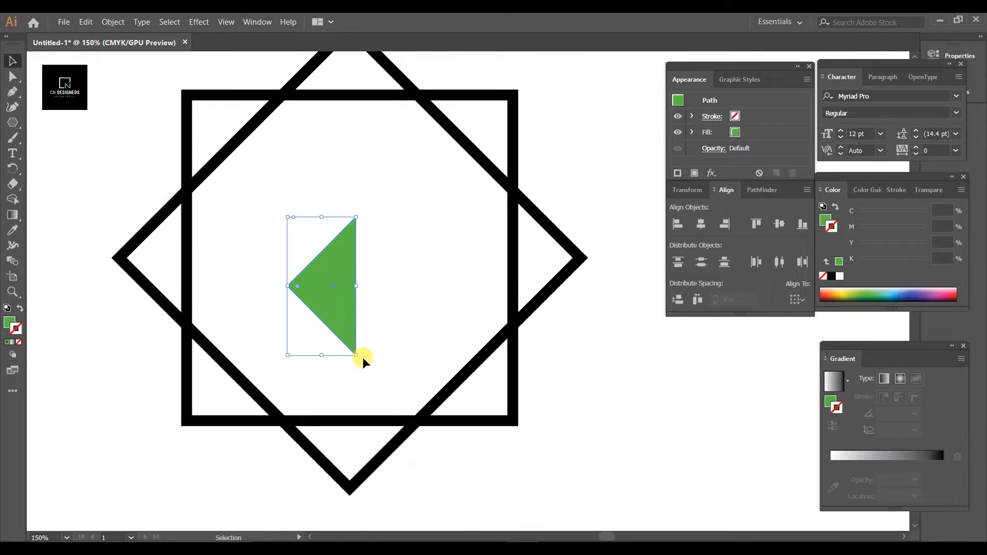
drag(363, 357, 262, 256)
drag(332, 276, 401, 196)
click(359, 284)
drag(319, 161, 473, 175)
click(573, 152)
scroll(476, 229, up, 1)
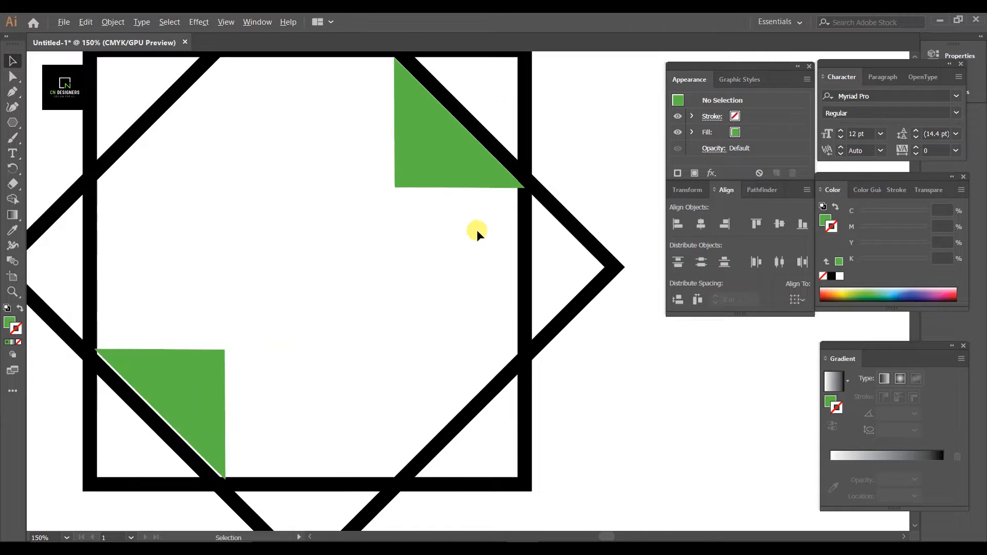
Move and resize the lower-left green triangle so it sits flush against the diamond's edge without a gap.
scroll(477, 230, up, 3)
drag(344, 320, 592, 280)
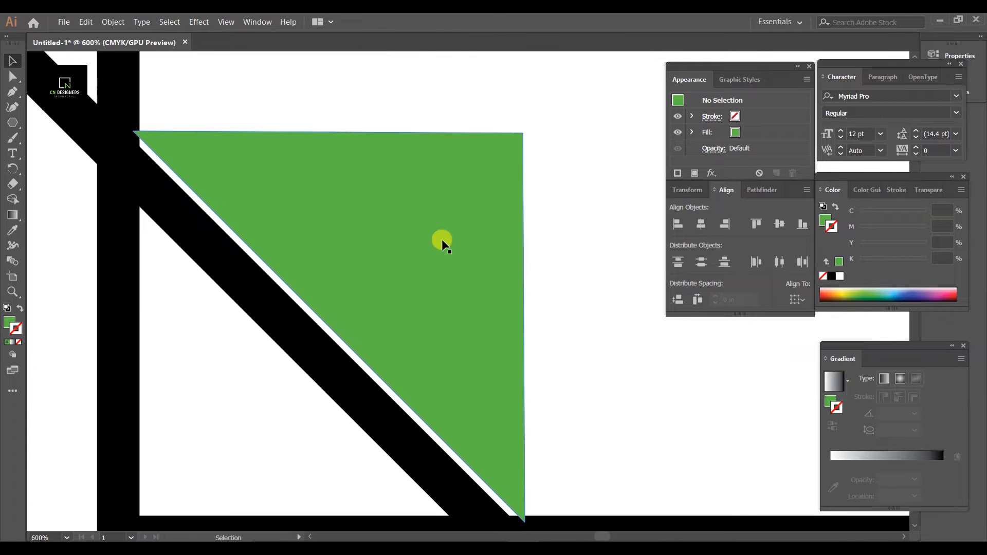
click(441, 240)
drag(434, 242, 430, 247)
scroll(432, 249, down, 1)
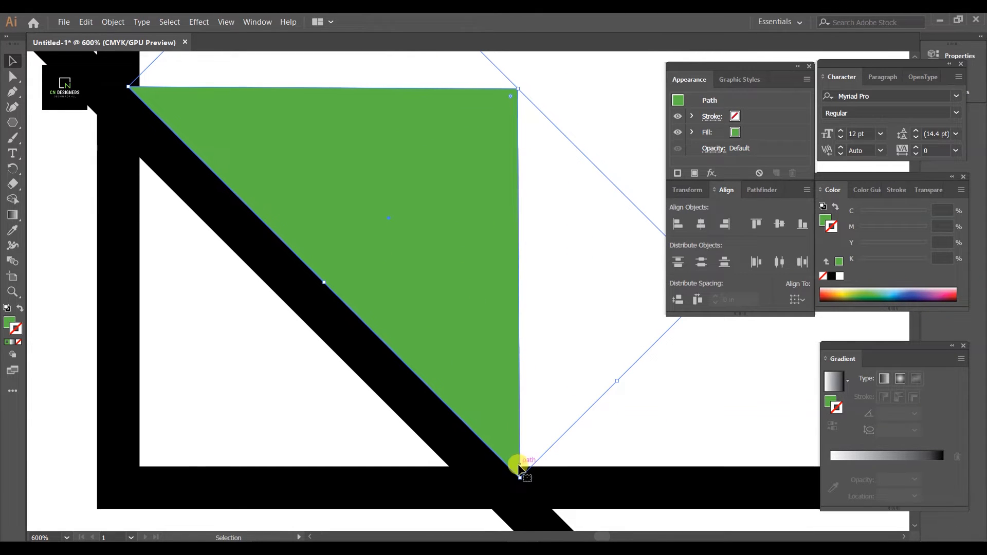
mouse_move(615, 380)
mouse_down()
mouse_move(568, 357)
mouse_move(571, 335)
mouse_move(602, 370)
mouse_up()
click(595, 371)
scroll(565, 340, down, 3)
Reposition and reshape the upper-right green triangle so it fits flush against the diamond's edge inside the square.
drag(563, 231, 232, 419)
scroll(467, 265, up, 3)
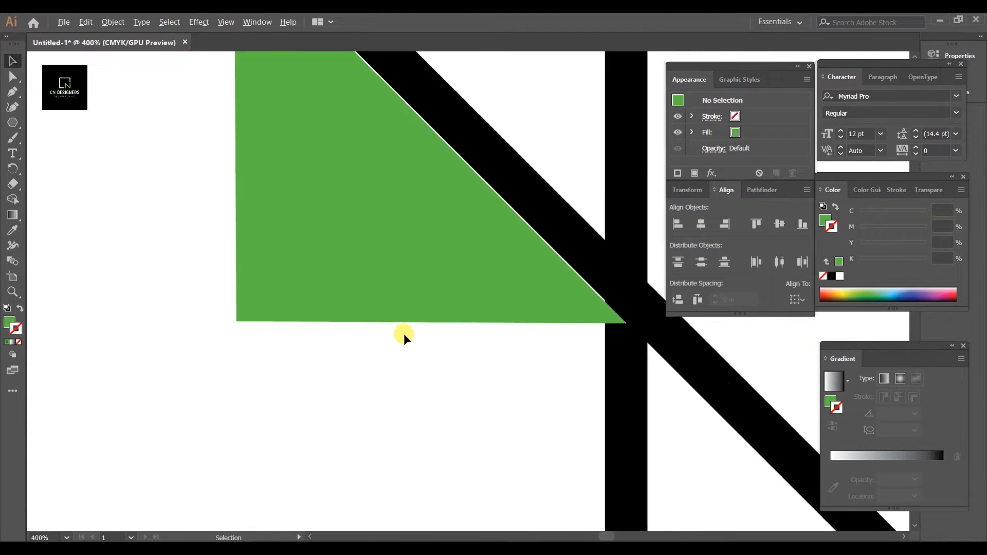
scroll(403, 334, up, 2)
drag(359, 327, 362, 328)
scroll(362, 328, down, 3)
drag(435, 430, 429, 393)
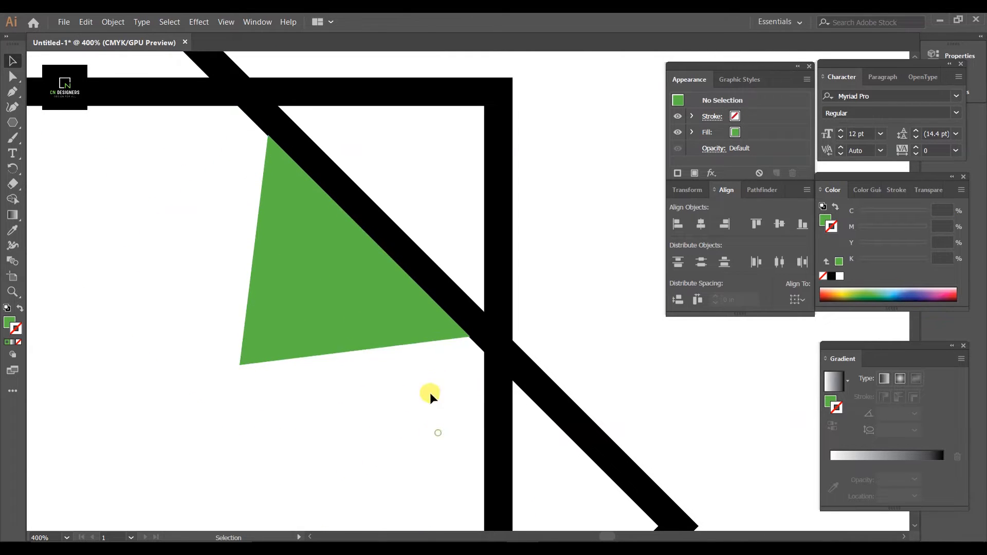
scroll(461, 386, up, 2)
click(413, 344)
drag(359, 408, 379, 439)
scroll(379, 439, down, 4)
click(279, 399)
scroll(268, 349, down, 2)
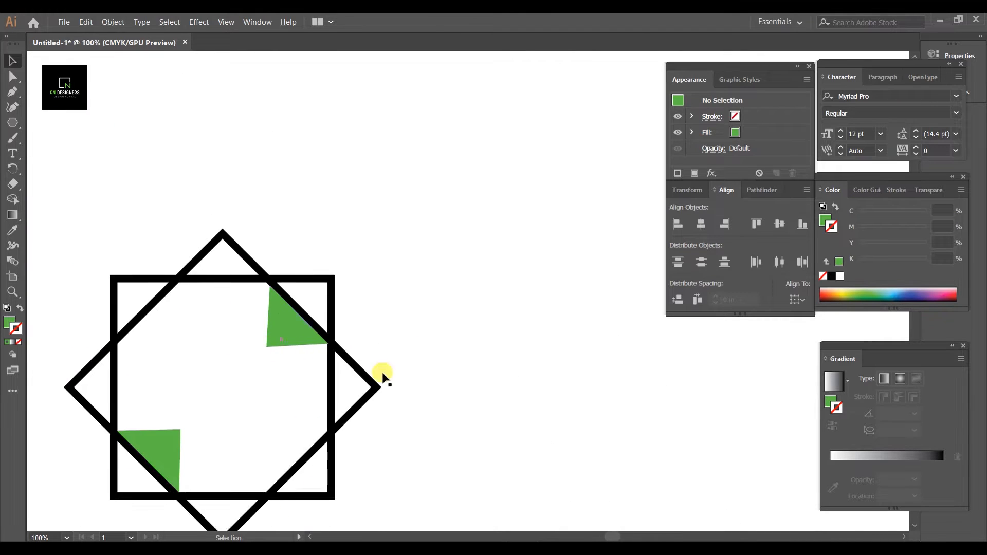
Add the text "SQUIRE CERAMICS" below the star at a font size of 60 pt.
drag(424, 314, 543, 224)
scroll(520, 279, down, 1)
drag(534, 327, 538, 329)
scroll(525, 327, up, 1)
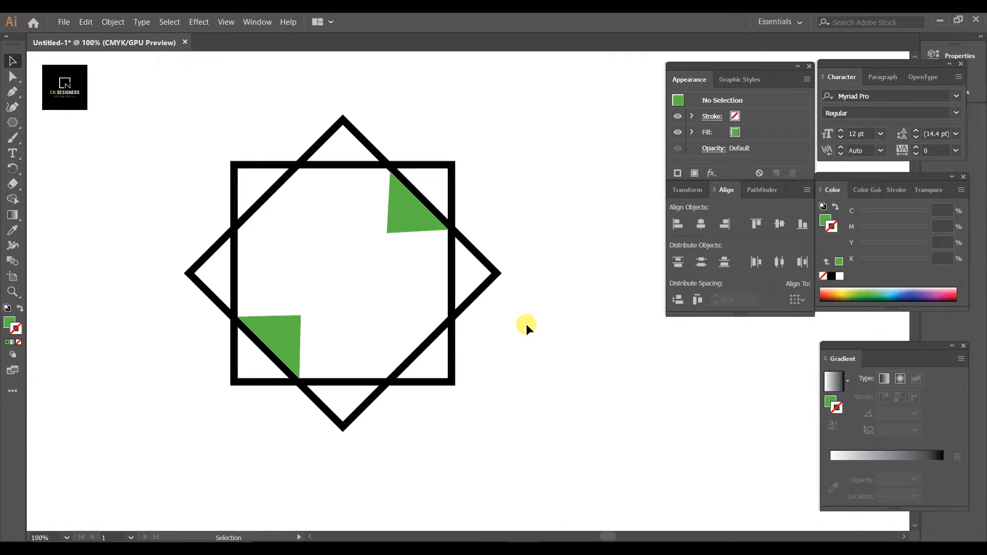
drag(471, 433, 478, 314)
scroll(514, 388, down, 1)
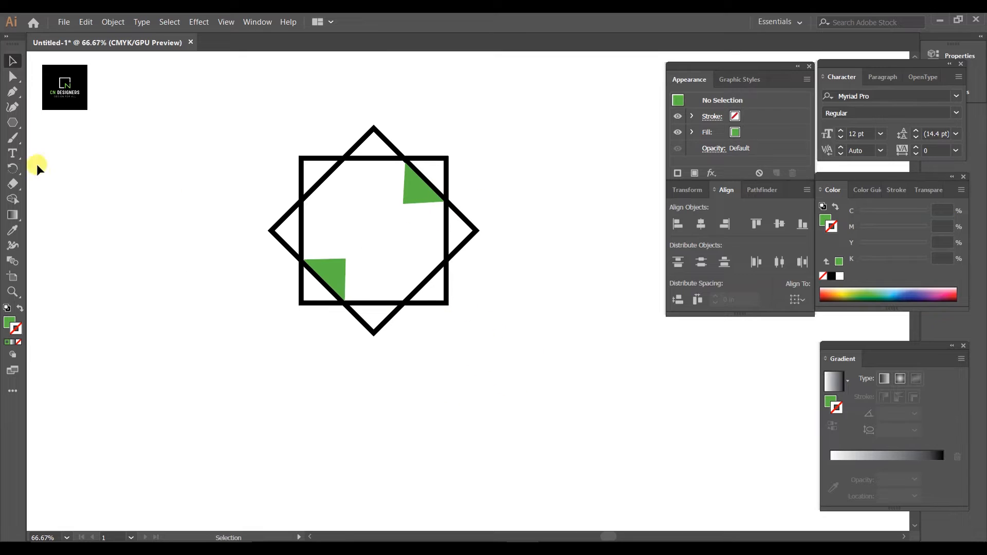
key(t)
click(291, 403)
key(BackSpace)
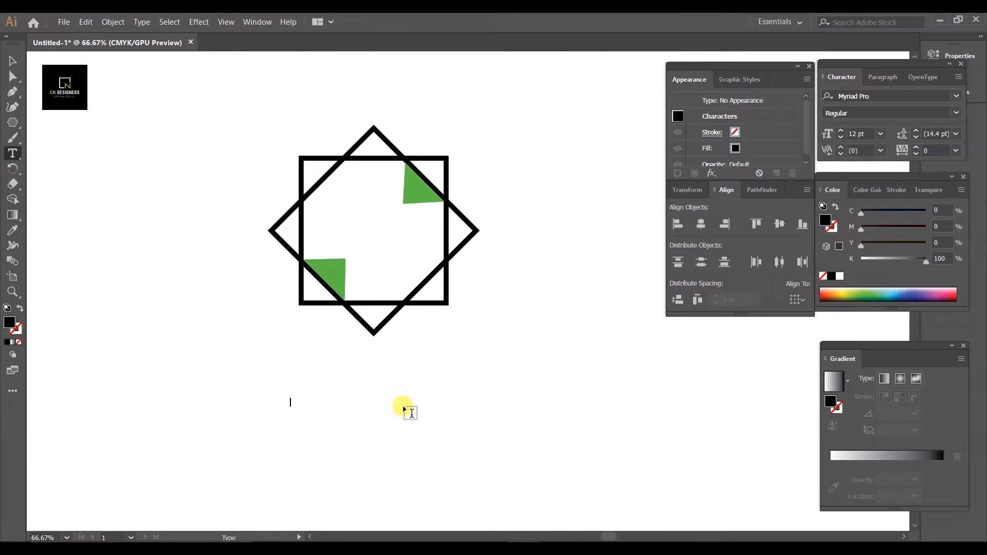
click(880, 134)
click(899, 346)
text(SQUI)
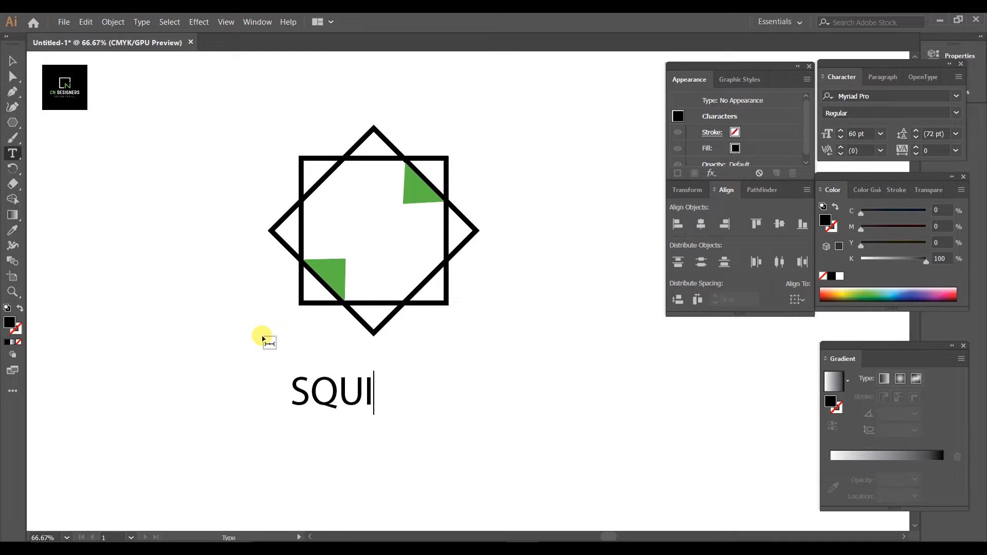
text(RE)
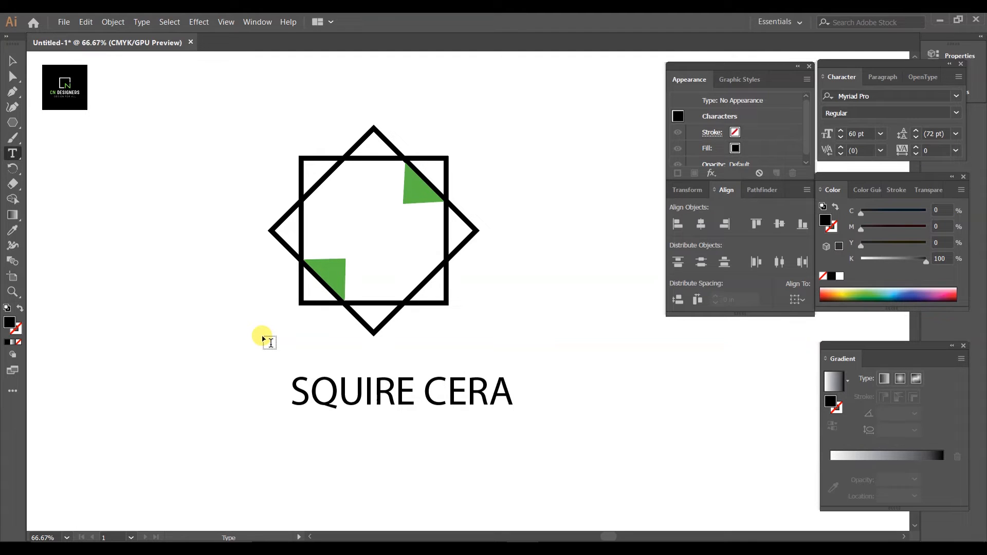
text(CERAMICS)
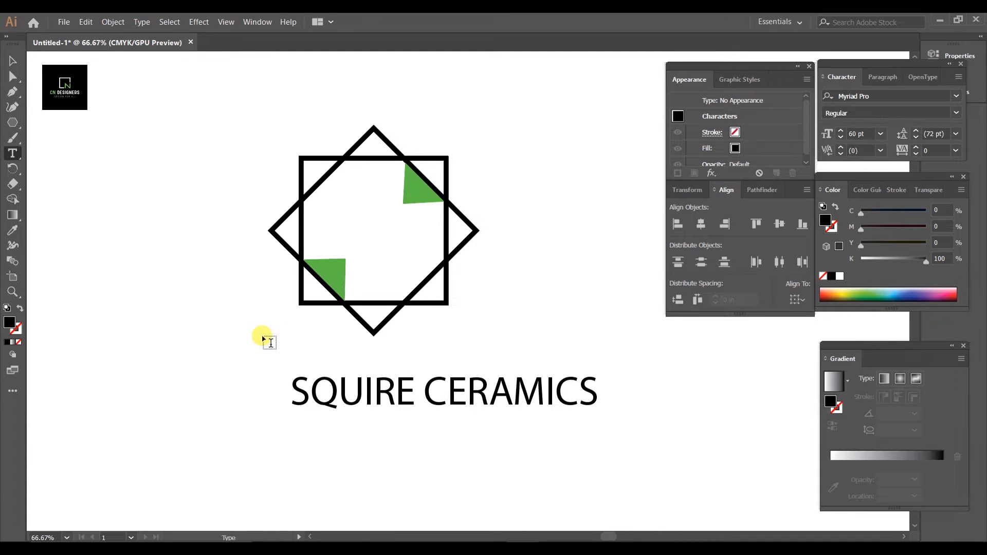
Move the SQUIRE CERAMICS text up and to the left so it sits beneath the star.
click(12, 61)
drag(382, 393, 305, 381)
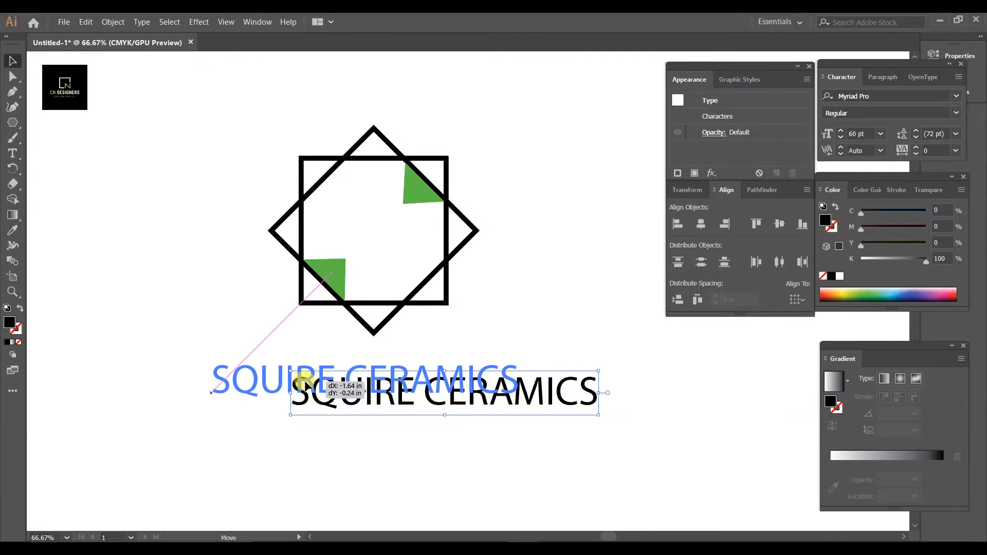
click(546, 373)
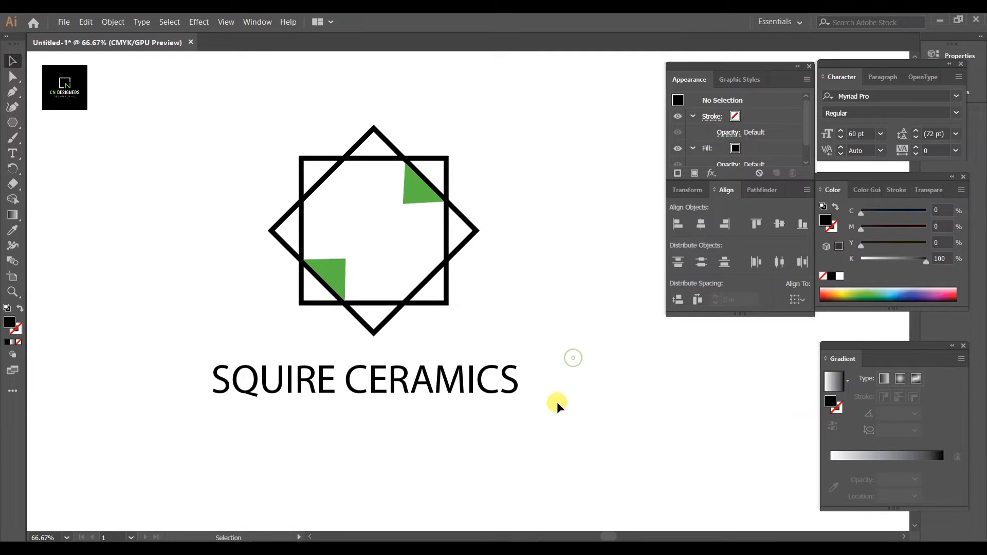
Set the font style of the SQUIRE CERAMICS text to Bold.
drag(544, 433, 210, 372)
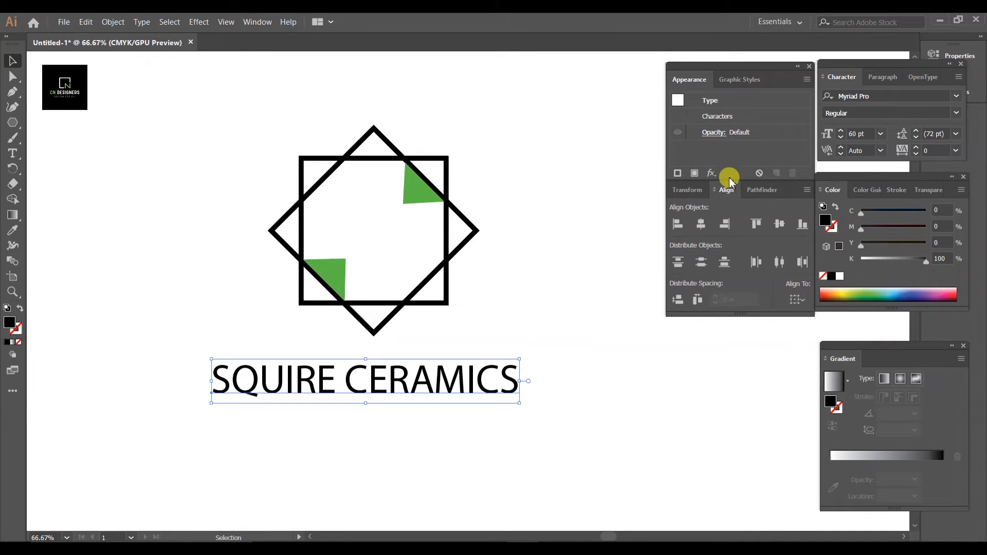
click(956, 113)
click(889, 241)
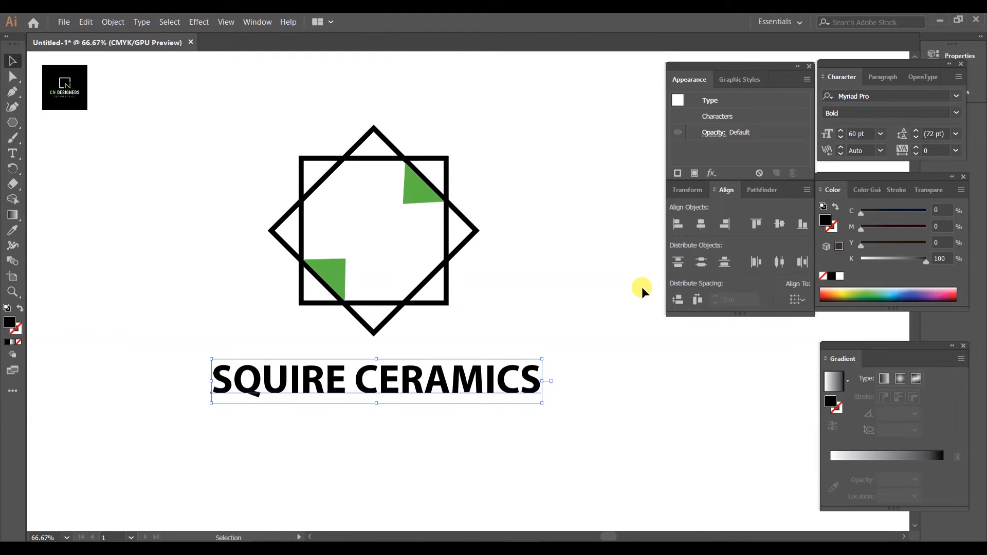
click(585, 276)
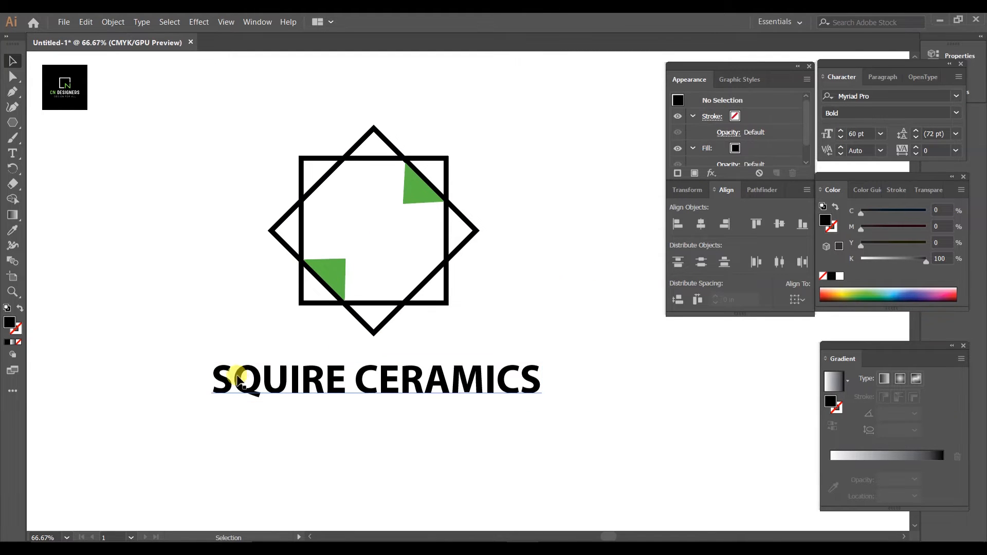
Select the star artwork and the company name and align them on their horizontal centres.
click(455, 378)
drag(225, 95, 517, 340)
click(512, 288)
key(ctrl+a)
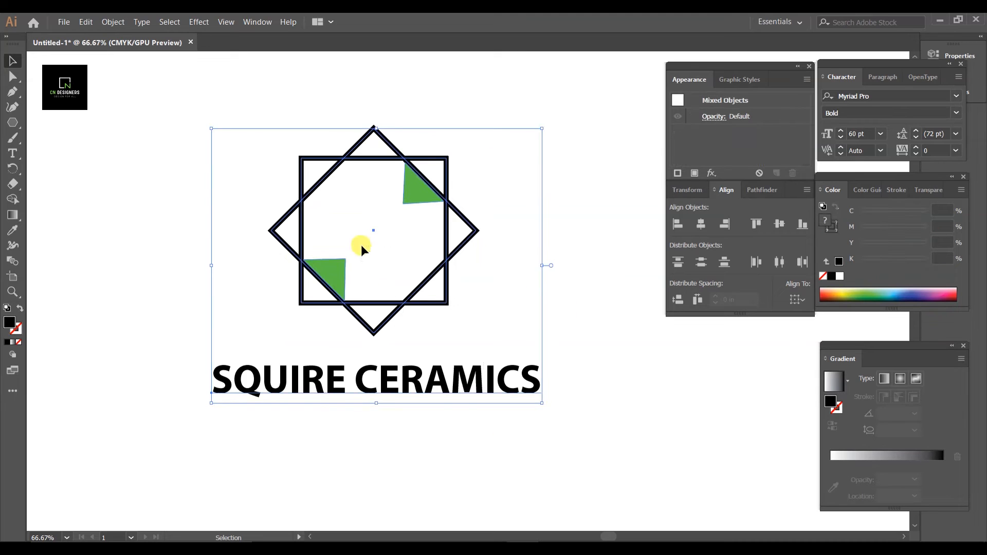
click(700, 224)
Move the company name straight up, closer to the bottom point of the star.
drag(435, 376, 435, 368)
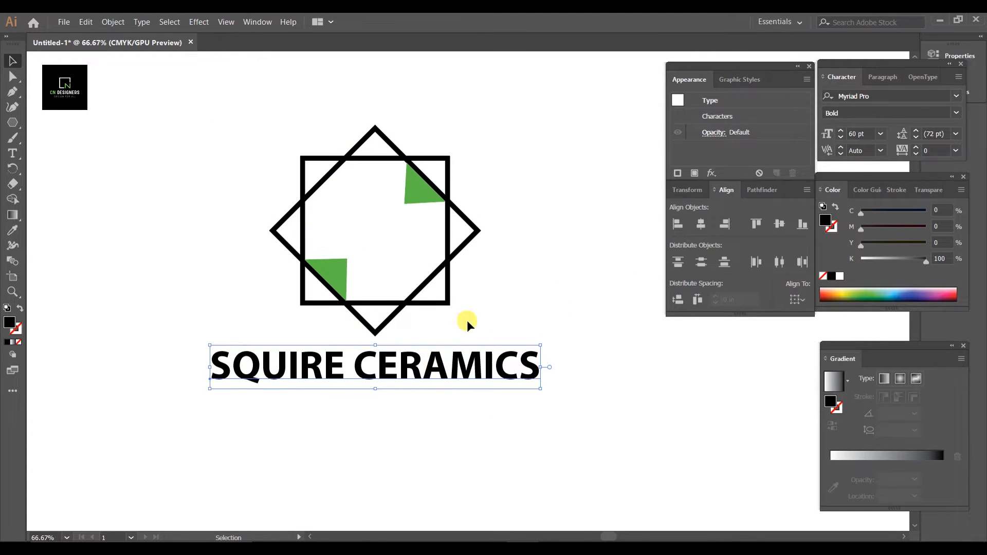
click(556, 273)
click(496, 372)
click(519, 264)
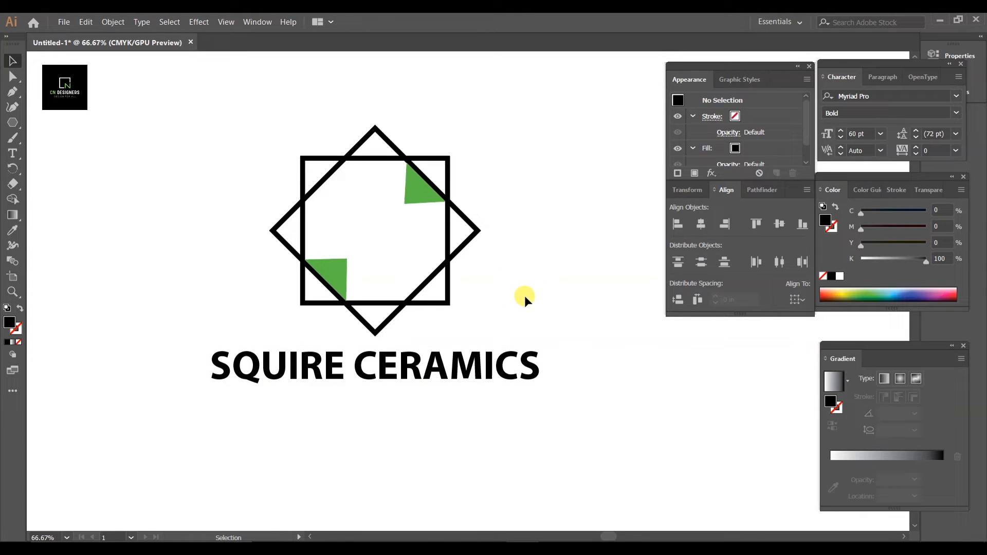
Convert the SQUIRE CERAMICS text to outlines and ungroup its letters.
click(478, 368)
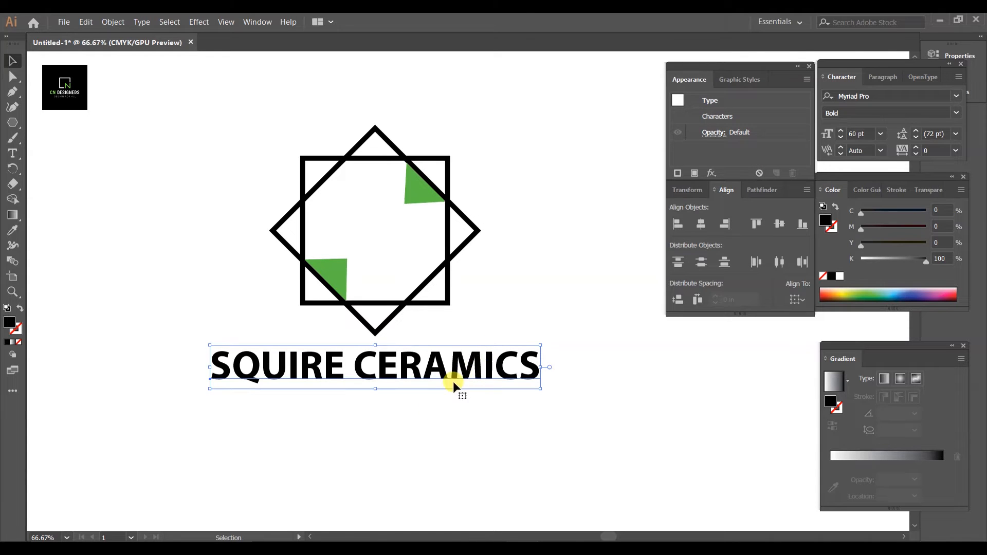
right_click(464, 370)
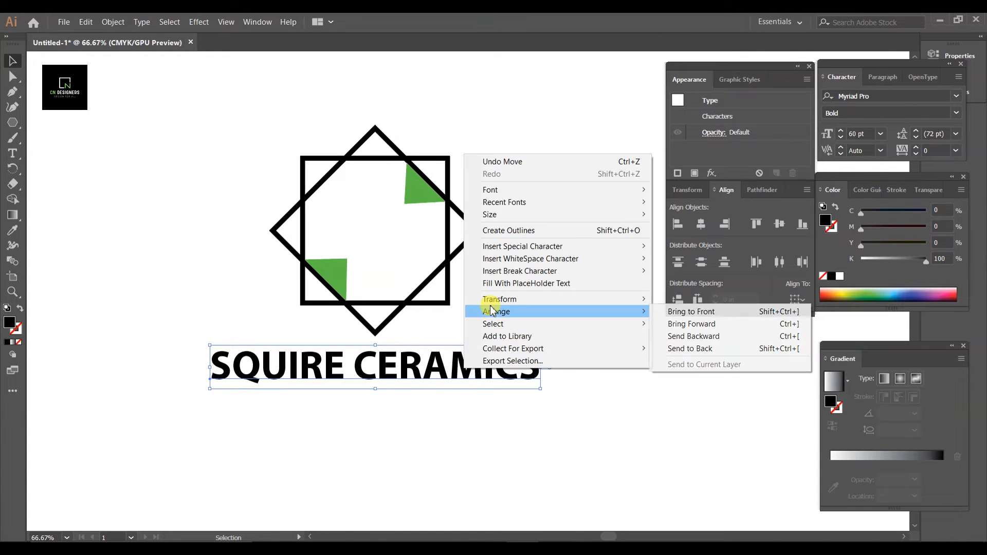
click(509, 233)
right_click(489, 357)
click(521, 260)
click(524, 318)
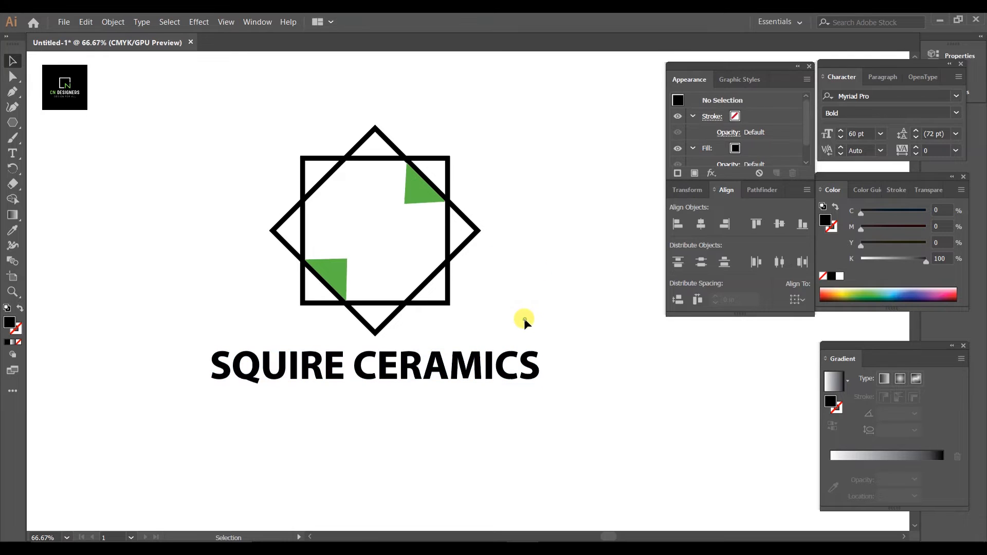
Ungroup the star artwork and place a duplicate of its lower green triangle outside the star.
scroll(388, 402, up, 2)
scroll(388, 402, up, 3)
scroll(388, 402, left, 5)
click(428, 213)
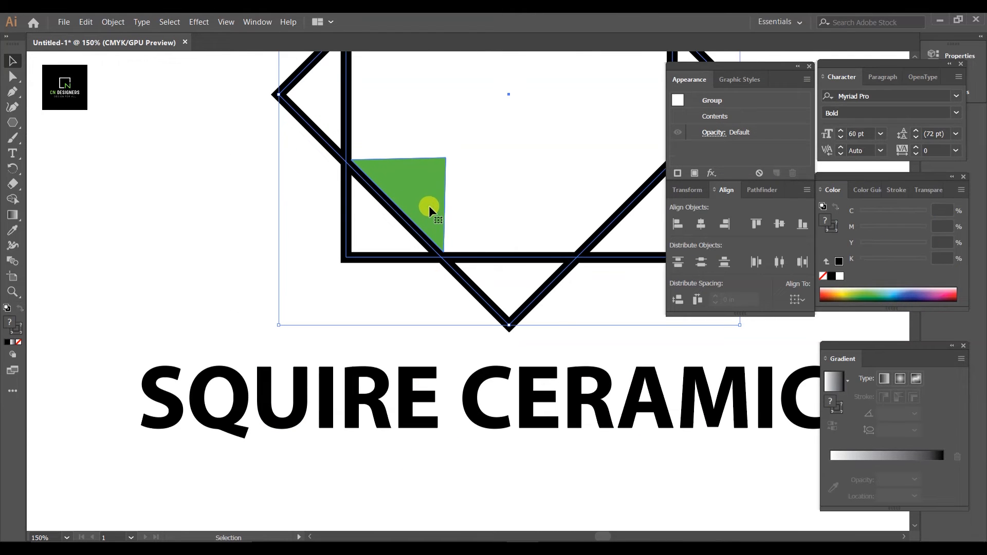
right_click(428, 205)
click(477, 300)
click(426, 190)
drag(425, 190, 284, 253)
Shrink the duplicated green triangle, place it over the top corner of the I in SQUIRE and bring it to the front.
scroll(401, 306, up, 1)
scroll(405, 233, up, 1)
scroll(405, 232, up, 1)
scroll(397, 231, down, 1)
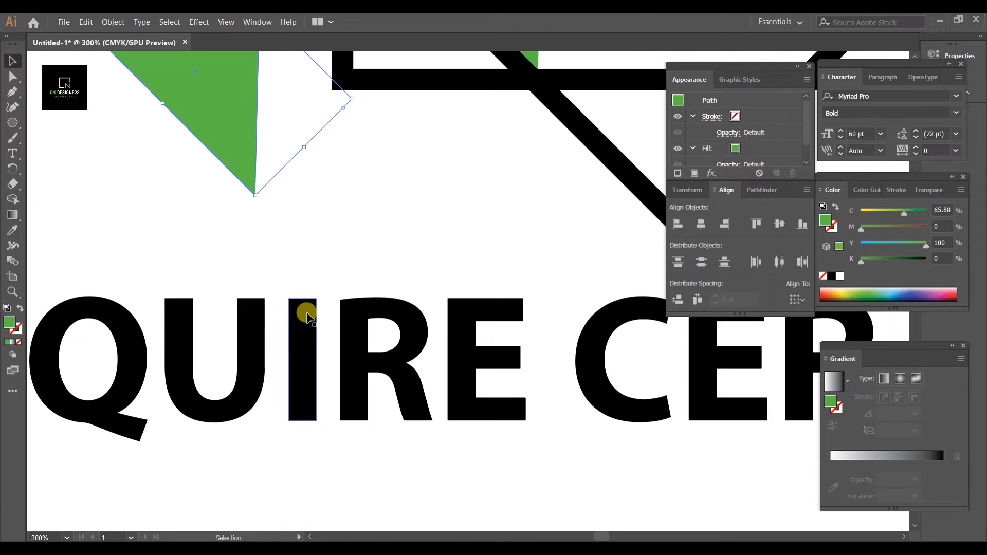
click(304, 318)
scroll(334, 227, down, 2)
drag(271, 173, 316, 229)
scroll(375, 250, up, 3)
drag(260, 313, 236, 301)
right_click(241, 293)
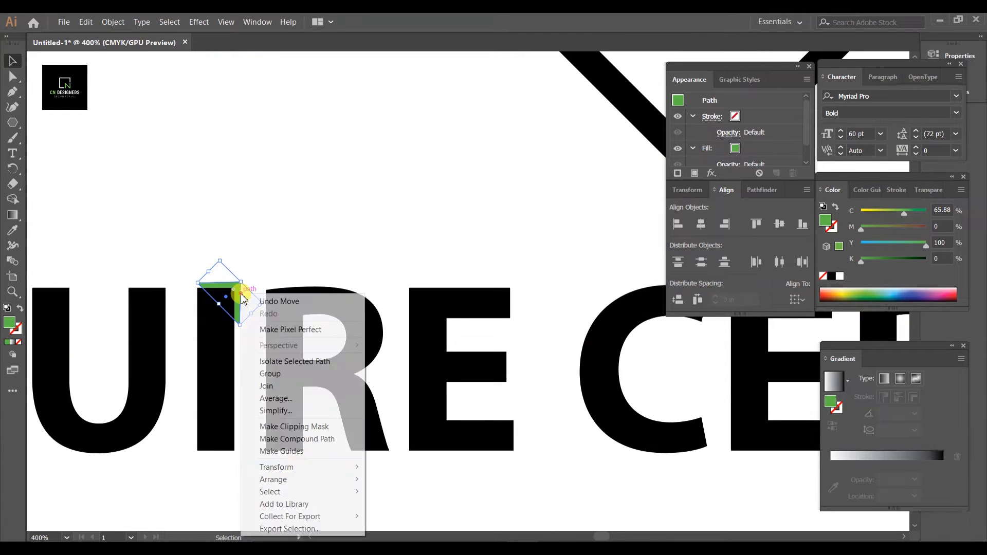
mouse_move(298, 466)
mouse_move(335, 479)
click(391, 479)
Move the green triangle up and clear of the letter I in SQUIRE.
click(353, 229)
scroll(356, 255, up, 1)
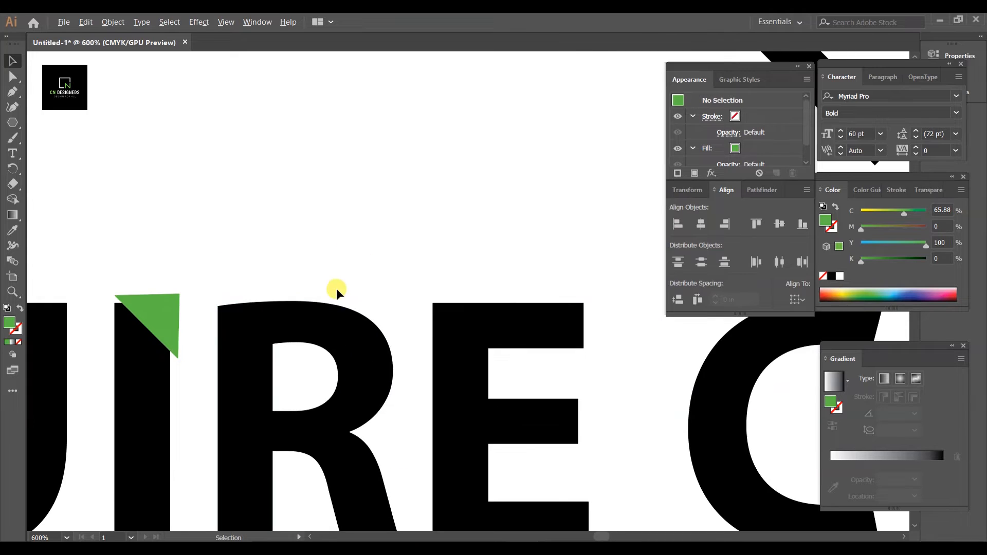
drag(188, 362, 436, 211)
scroll(435, 210, up, 1)
drag(433, 132, 476, 273)
click(425, 235)
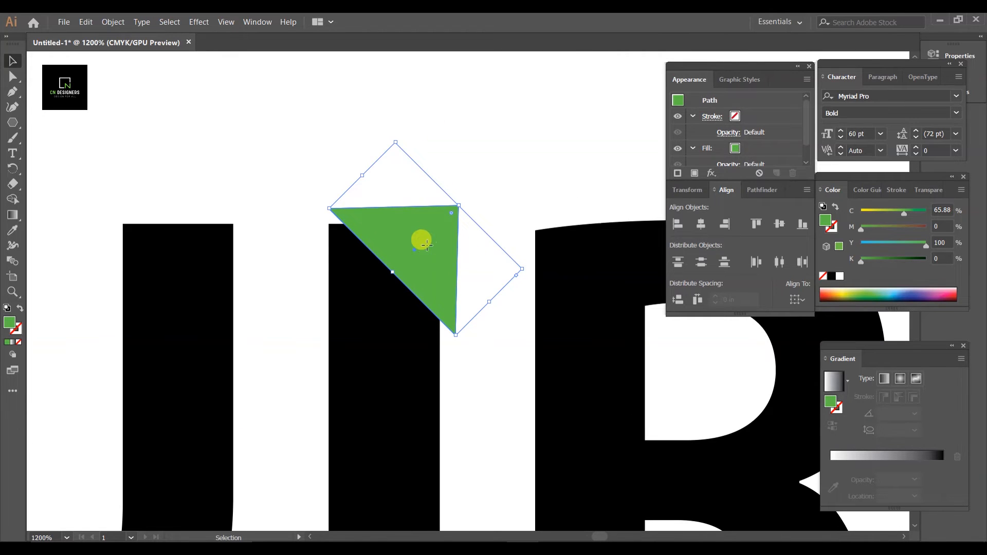
drag(427, 246, 456, 140)
Draw a 45-degree line down to the upper corner of the I in SQUIRE, with a black stroke and no fill.
click(532, 141)
click(288, 131)
click(12, 123)
click(55, 183)
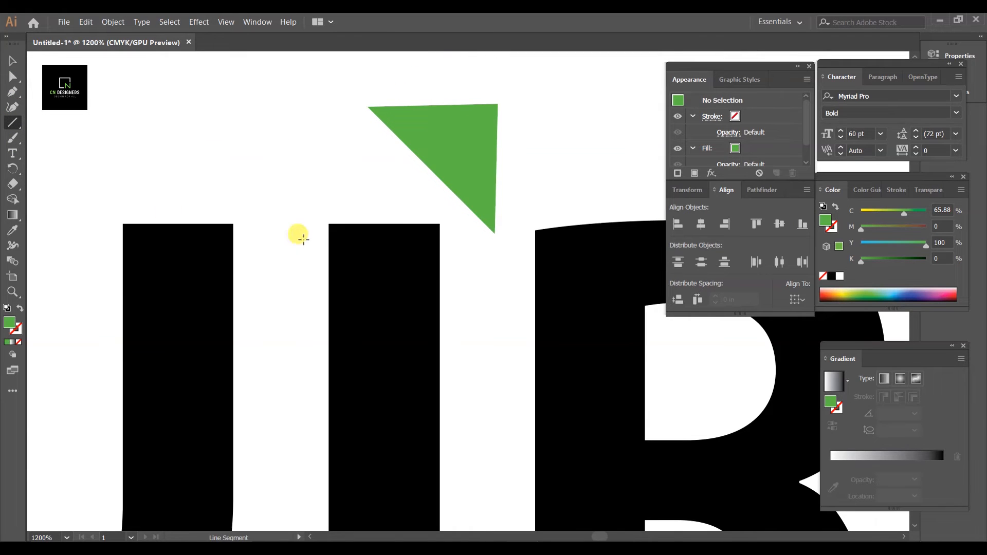
mouse_move(228, 125)
mouse_down()
mouse_move(298, 183)
mouse_move(345, 242)
mouse_up()
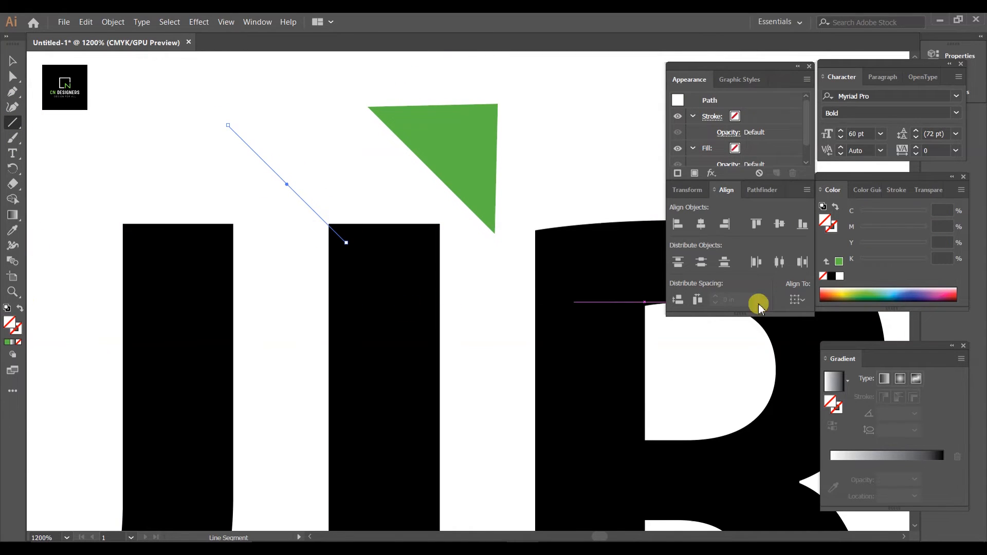
click(831, 277)
click(20, 309)
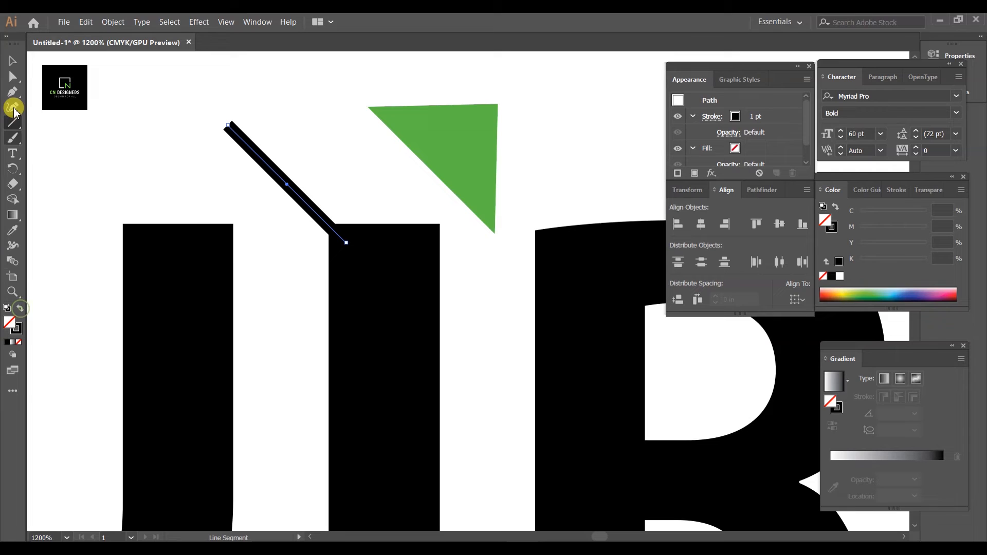
Set the line's stroke weight to 0.25 pt and extend it diagonally across the top of the I.
click(907, 192)
click(893, 209)
click(869, 217)
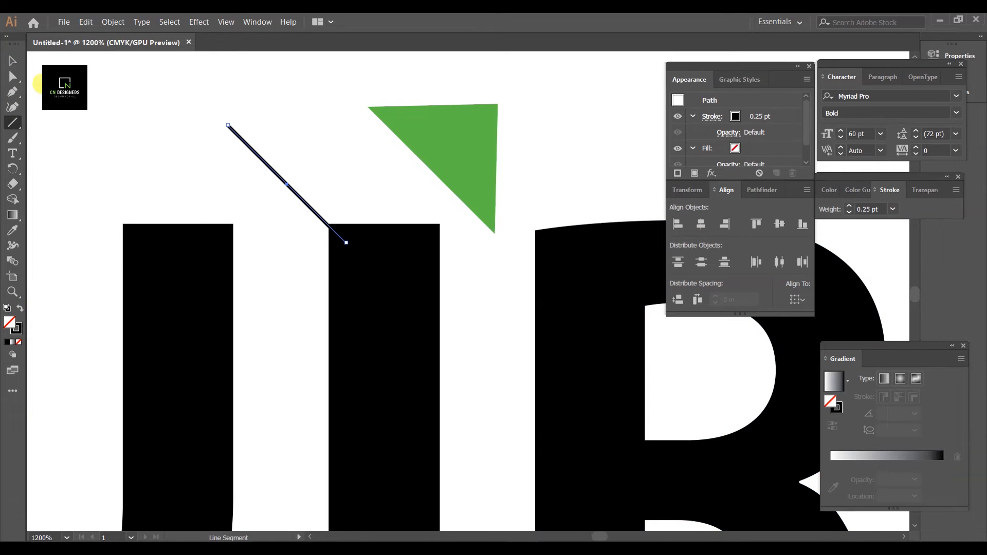
click(13, 61)
drag(287, 185, 485, 387)
drag(492, 396, 491, 396)
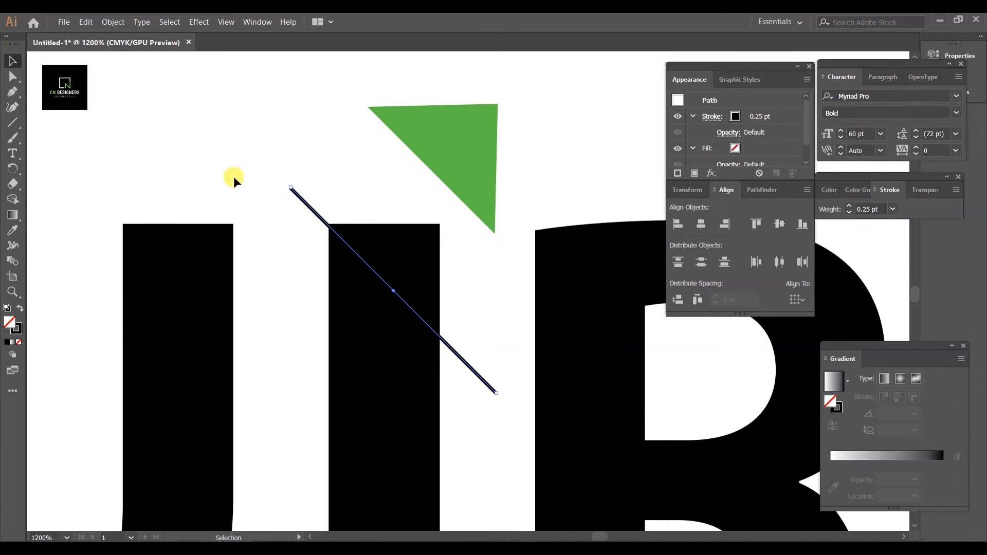
Divide the letter I along the diagonal line with Pathfinder and ungroup the resulting pieces.
click(190, 115)
drag(257, 180, 373, 314)
click(765, 192)
click(679, 257)
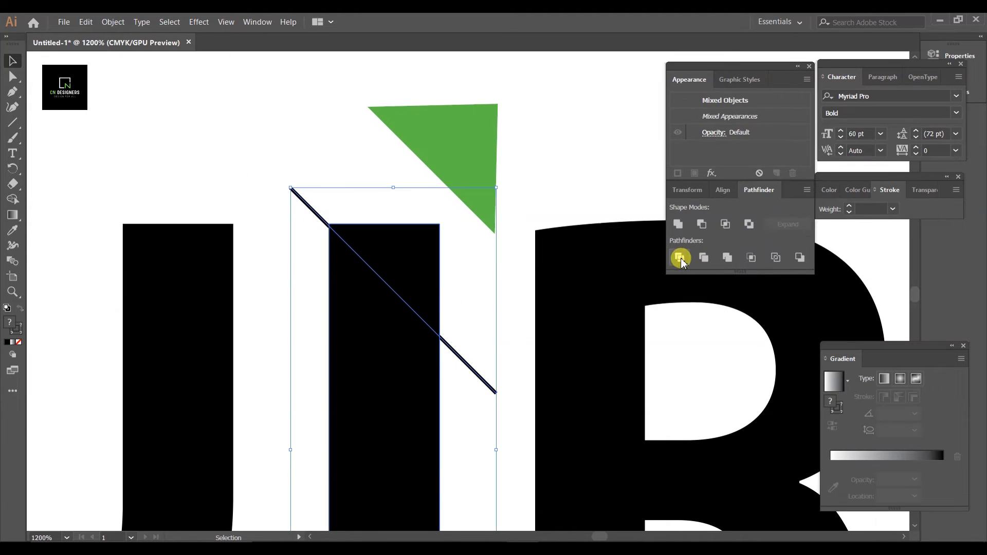
right_click(409, 266)
mouse_move(459, 408)
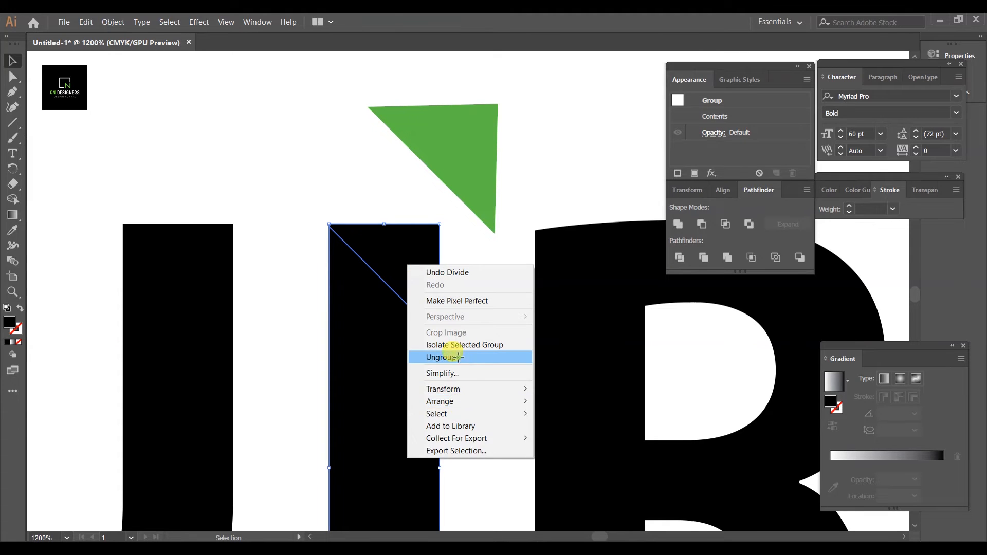
click(440, 357)
Delete the cut-off corner of the I and move the green triangle into its place.
click(375, 231)
key(Delete)
drag(465, 177, 431, 270)
click(272, 132)
scroll(402, 221, down, 6)
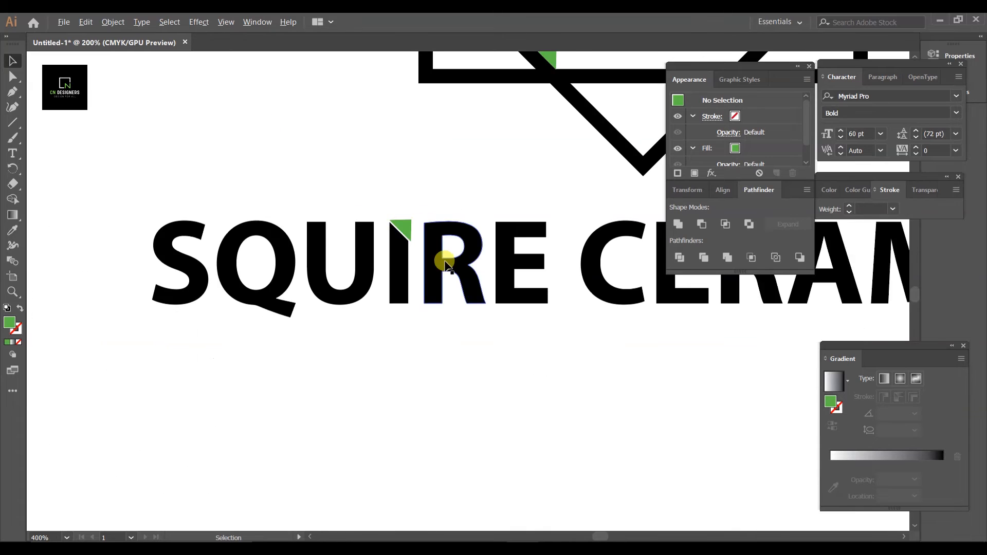
Enlarge the green triangle slightly and shift it up above the cut edge of the I.
scroll(446, 277, up, 3)
scroll(452, 264, up, 1)
scroll(331, 266, up, 2)
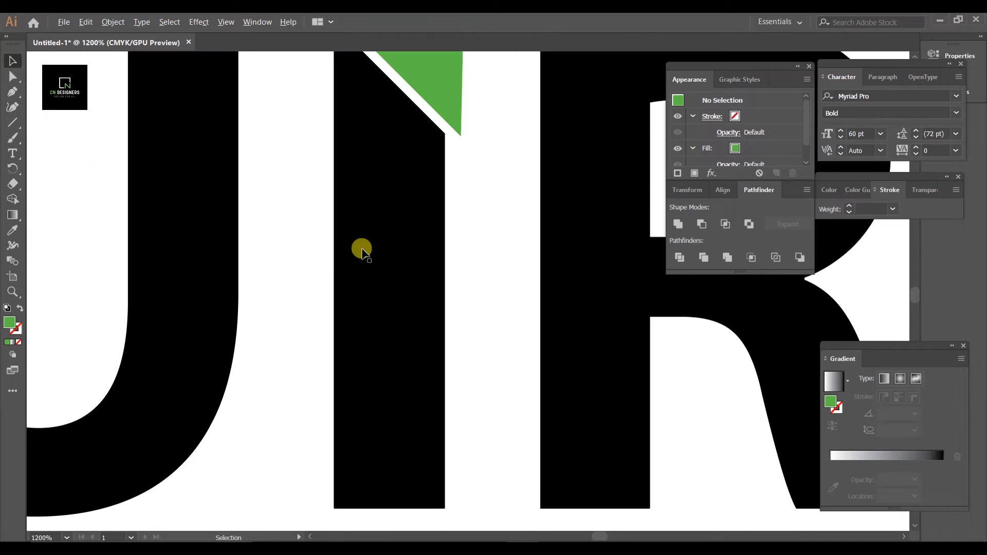
scroll(360, 247, down, 3)
scroll(470, 165, up, 2)
click(409, 304)
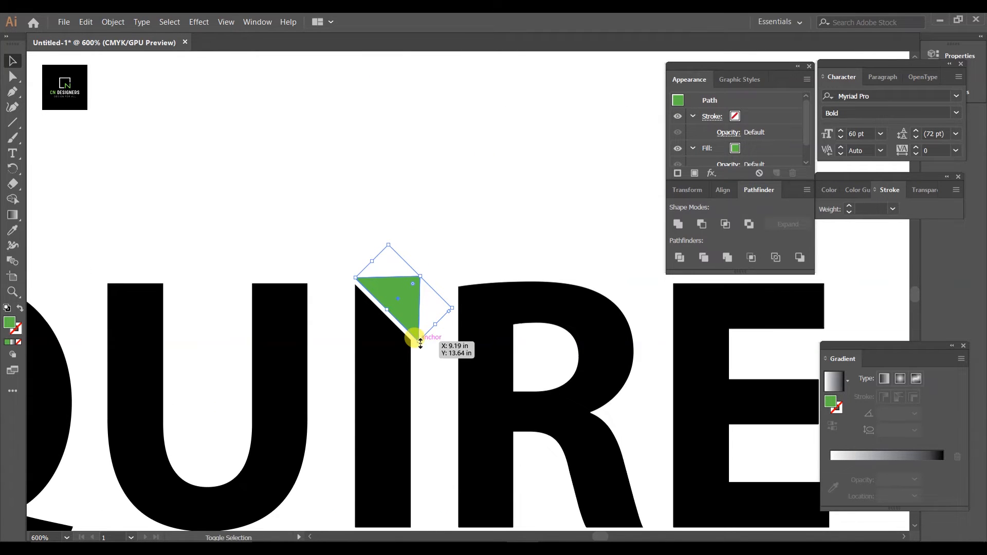
drag(420, 343, 427, 354)
scroll(424, 350, up, 3)
drag(382, 223, 387, 187)
click(190, 129)
Undo the triangle adjustments and the deletion of the I's corner piece, and remove the loose green triangle.
key(ctrl+z)
key(ctrl+z)
key(ctrl+z)
key(ctrl+z)
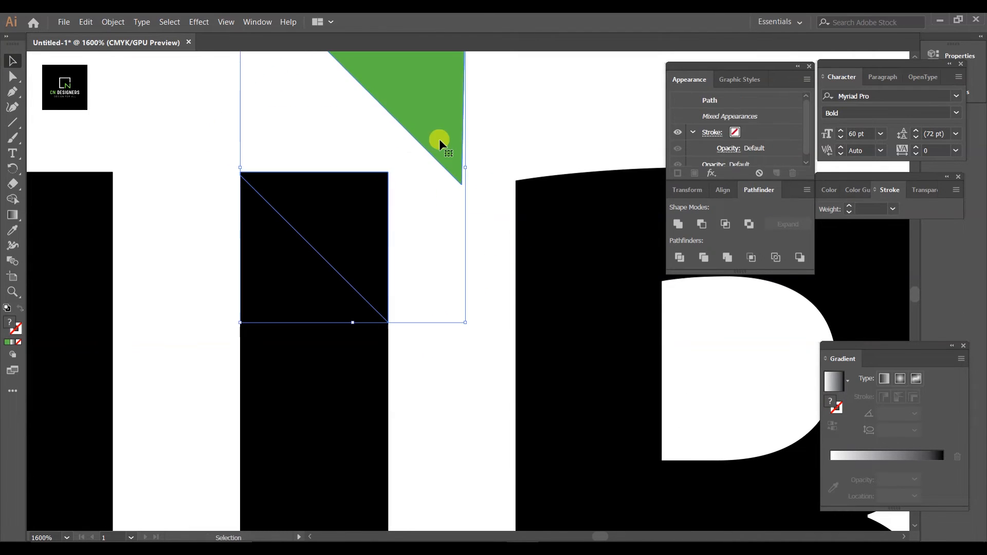
key(ctrl+z)
key(ctrl+z)
Recolour the corner piece of the I with the green sampled from the star's triangle.
click(353, 206)
right_click(351, 206)
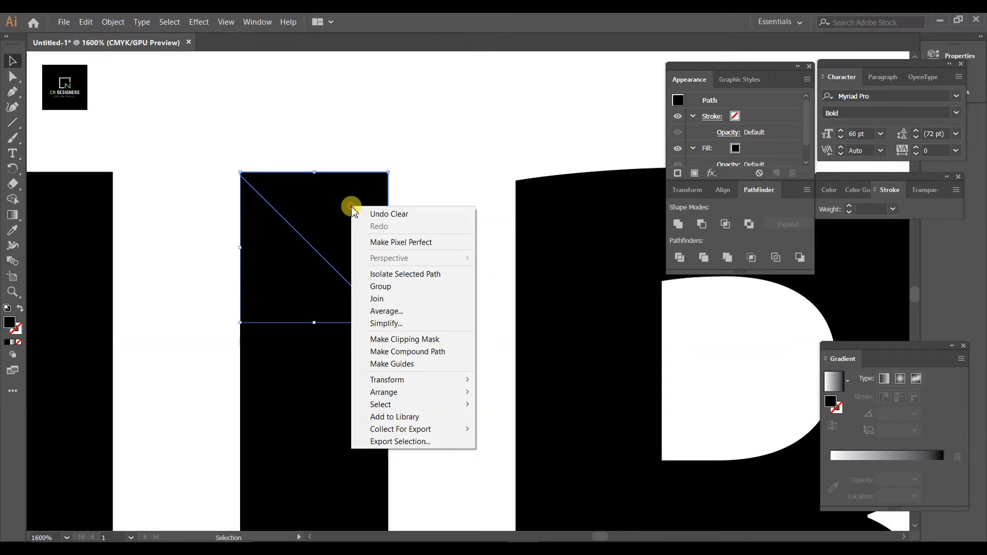
click(440, 115)
click(373, 212)
scroll(372, 211, down, 6)
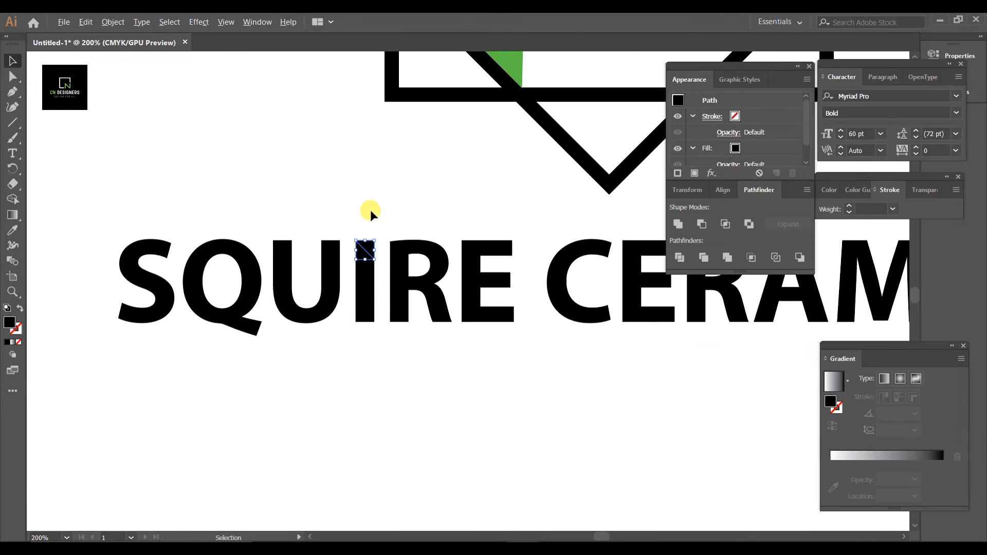
key(i)
click(517, 68)
click(294, 225)
Enlarge the green corner piece slightly from its centre so it overhangs both sides of the I.
scroll(354, 297, up, 5)
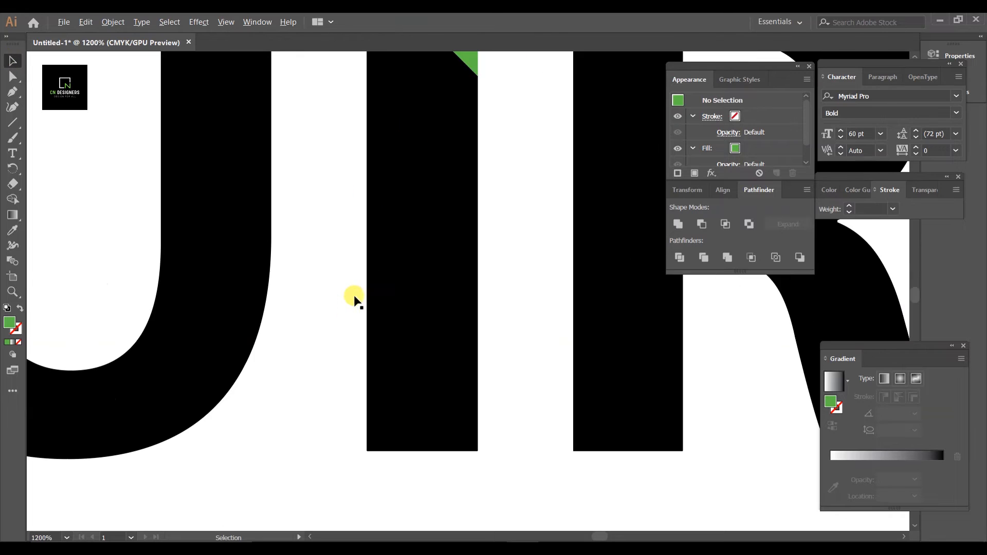
drag(514, 162, 465, 398)
scroll(465, 306, down, 2)
scroll(465, 314, up, 2)
click(419, 298)
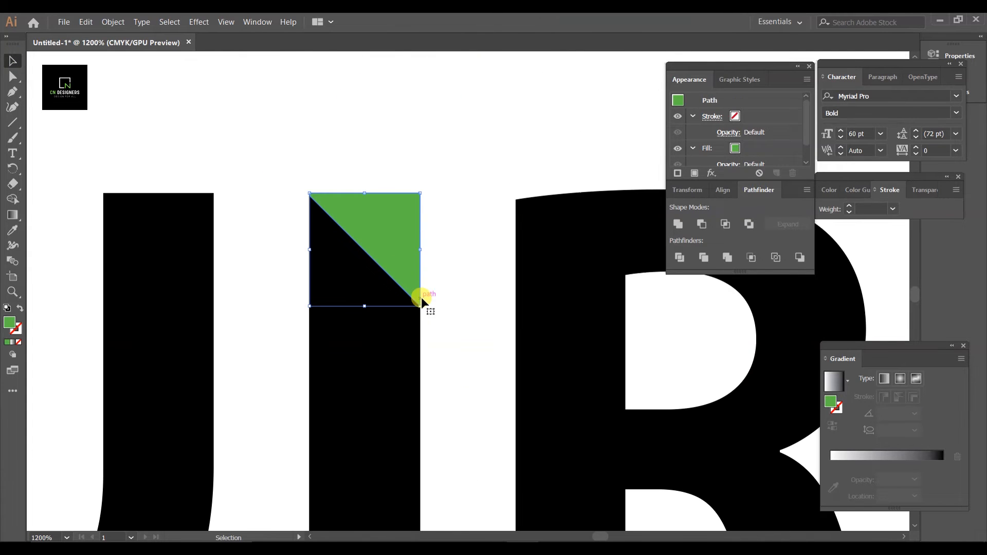
drag(421, 307, 436, 323)
click(457, 153)
drag(453, 148, 484, 256)
Move the green corner piece straight up about 0.03 in to leave a diagonal gap above the I's stem.
scroll(478, 265, down, 2)
scroll(437, 278, up, 3)
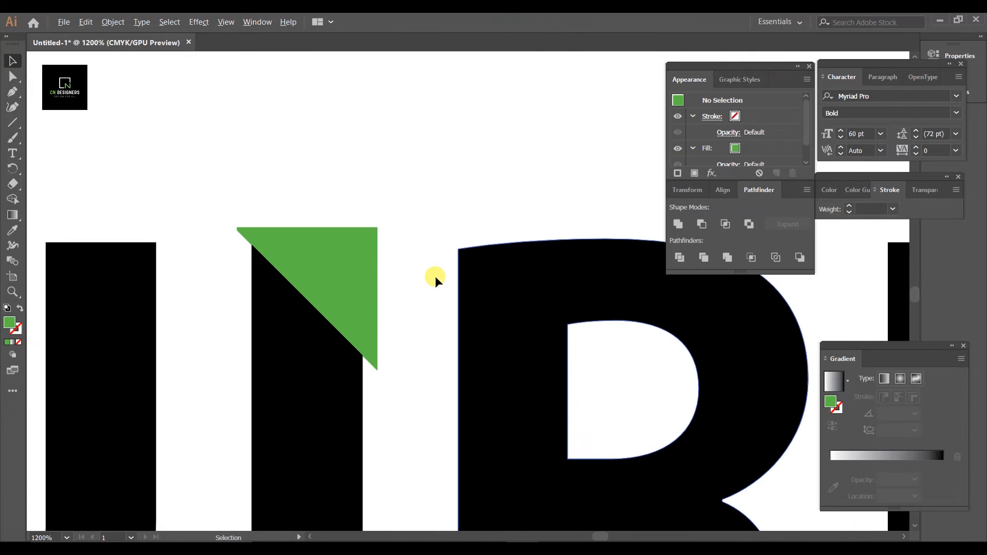
click(326, 314)
drag(325, 314, 326, 268)
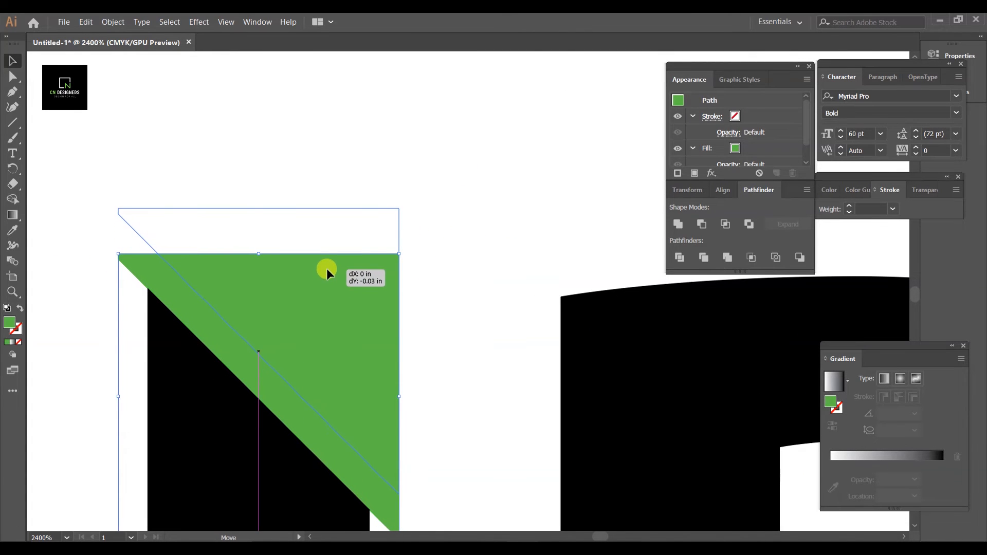
click(459, 258)
scroll(459, 258, down, 10)
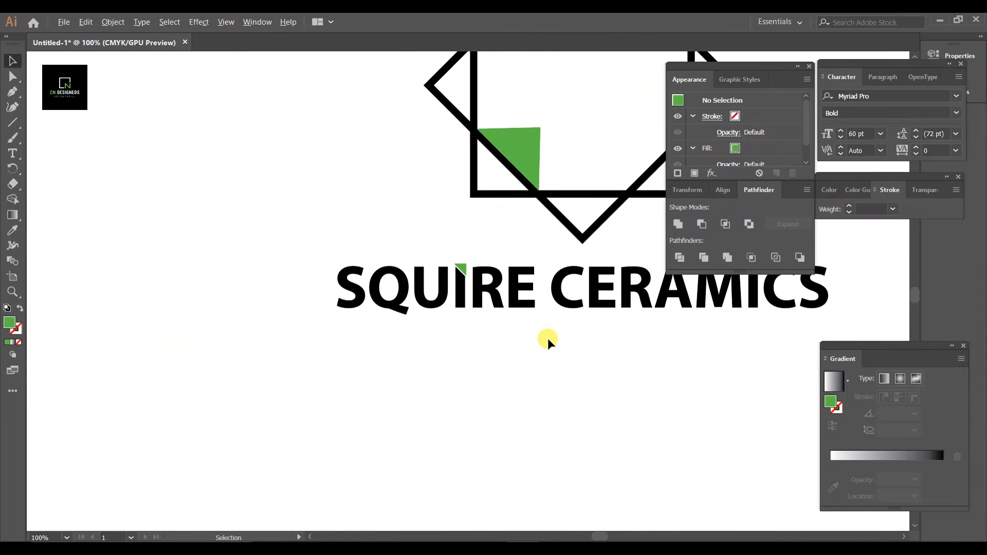
drag(616, 372, 409, 374)
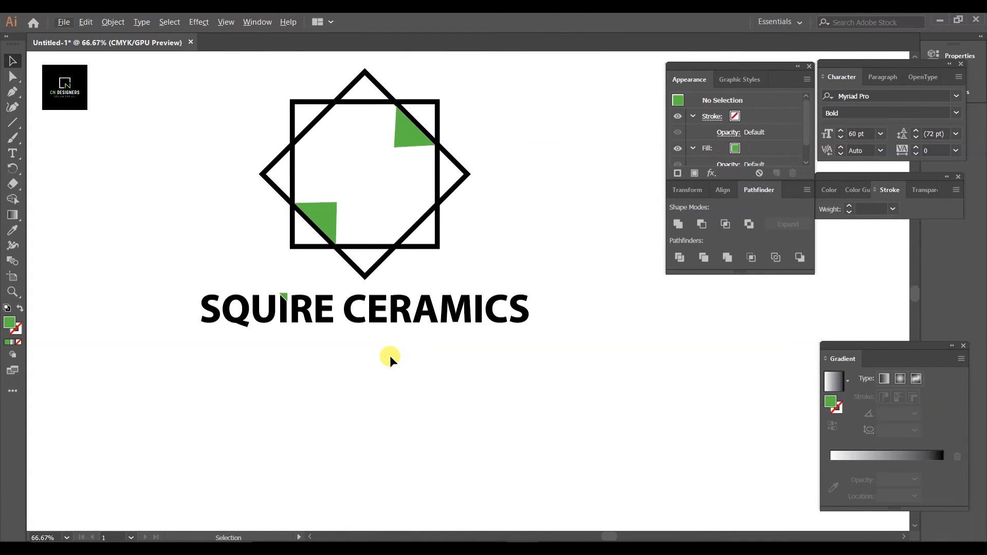
Fine-tune the position of the green corner piece over the slanted edge of the I.
scroll(331, 335, up, 6)
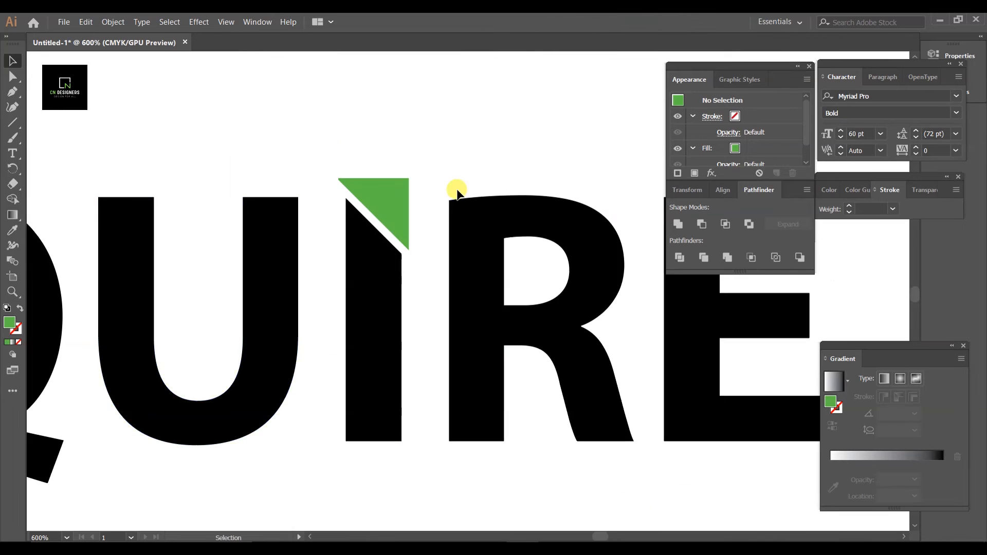
scroll(457, 192, up, 5)
drag(443, 249, 450, 230)
click(478, 138)
scroll(529, 190, down, 5)
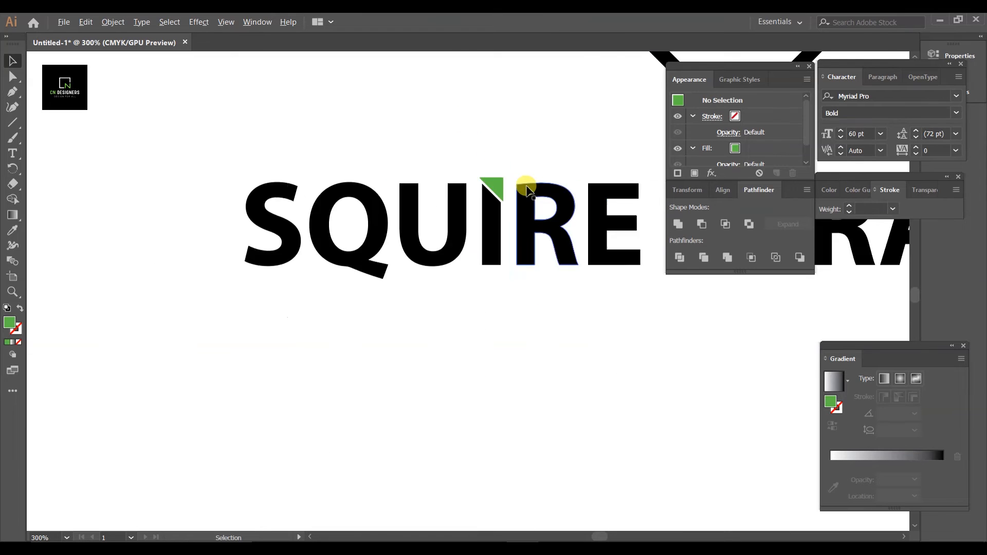
Group the stem of the I in SQUIRE with its green corner piece.
scroll(348, 293, down, 3)
click(269, 209)
scroll(330, 255, up, 5)
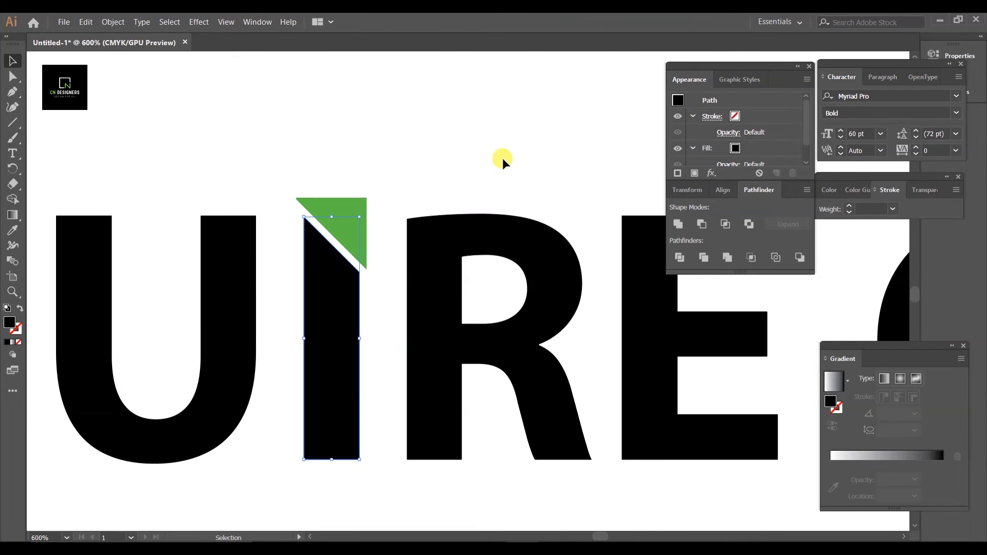
click(358, 202)
key(ctrl+g)
click(433, 180)
scroll(433, 181, down, 3)
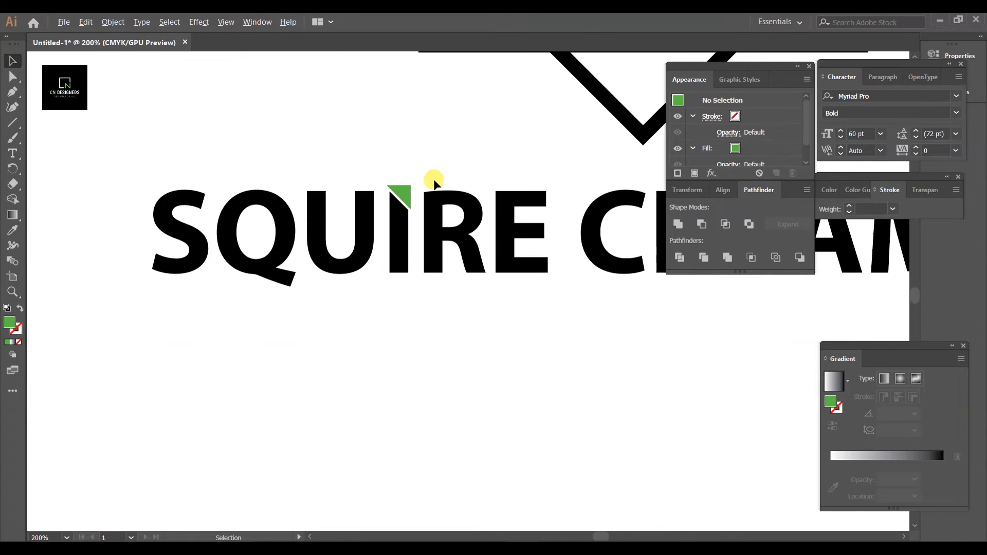
Place a duplicate of the grouped two-colour I directly beneath the I of CERAMICS.
scroll(433, 180, down, 1)
drag(484, 143, 311, 161)
drag(623, 338, 524, 358)
drag(143, 260, 545, 354)
key(ctrl+z)
drag(168, 182, 599, 330)
click(599, 330)
scroll(600, 332, up, 4)
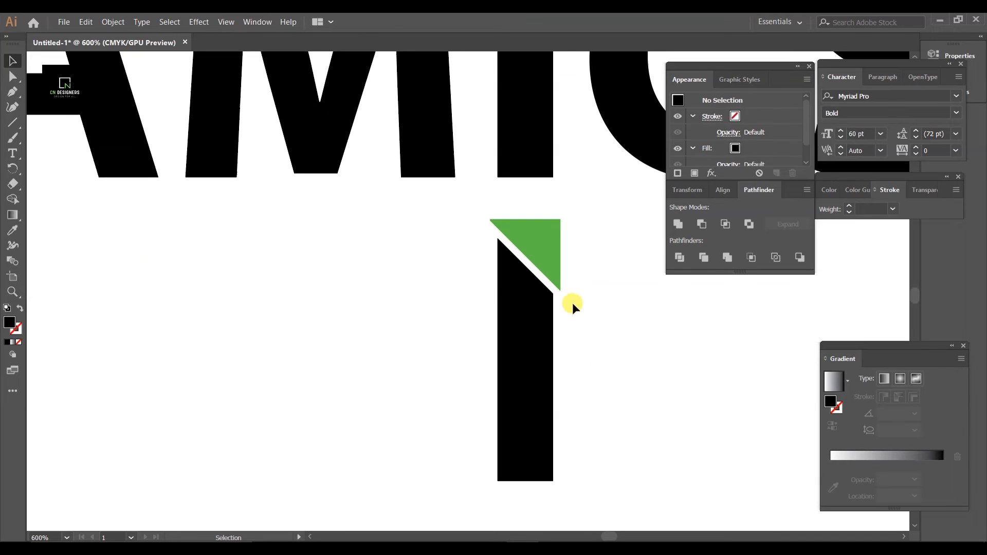
Move the duplicated I further down, away from the company name.
key(ctrl+0)
scroll(577, 308, up, 3)
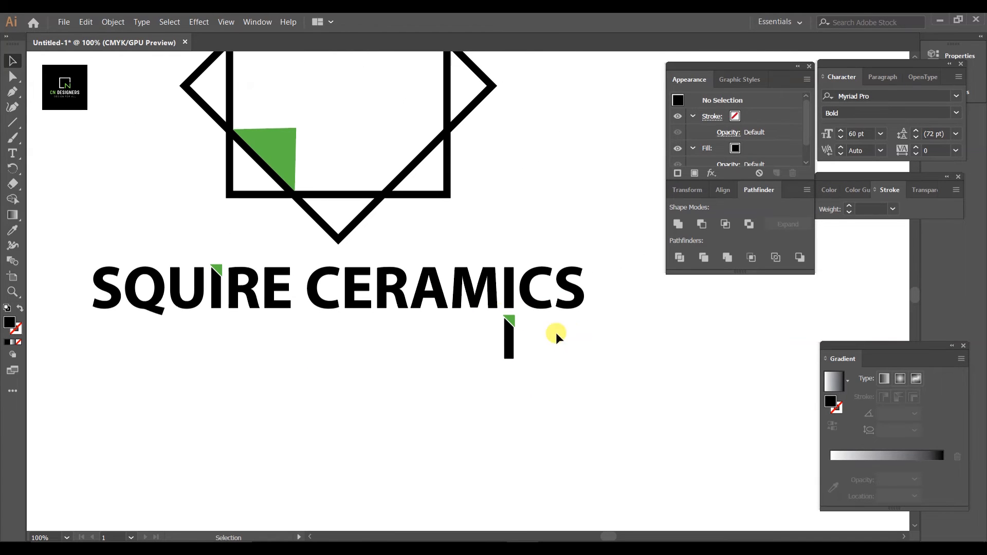
drag(511, 350, 500, 421)
Recolour the whole word CERAMICS with the green sampled from the duplicated I's corner.
drag(616, 325, 319, 272)
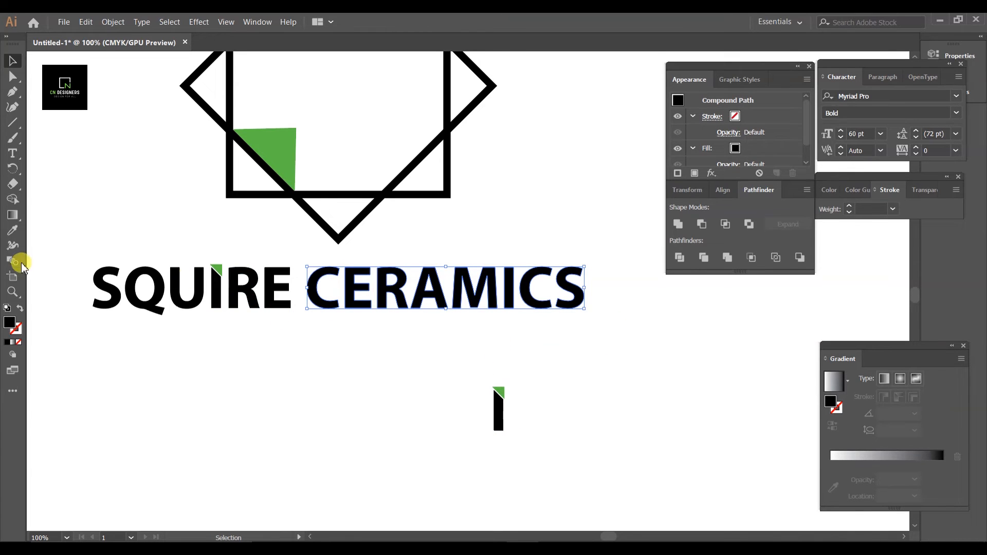
key(i)
click(504, 393)
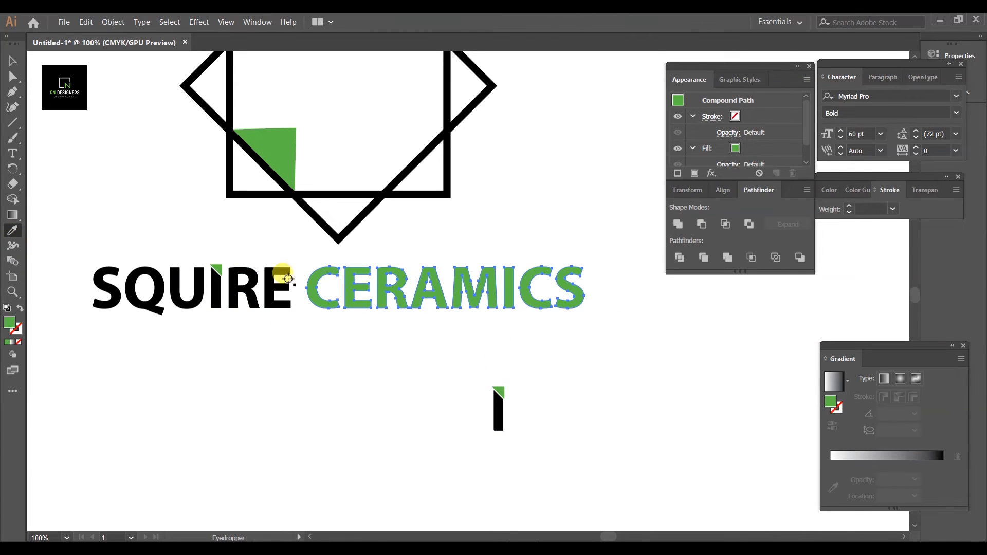
click(9, 64)
click(317, 257)
scroll(318, 258, down, 3)
scroll(380, 277, up, 2)
Undo the green recolouring of the word CERAMICS.
drag(417, 181, 590, 206)
scroll(477, 322, up, 1)
key(ctrl+z)
click(487, 238)
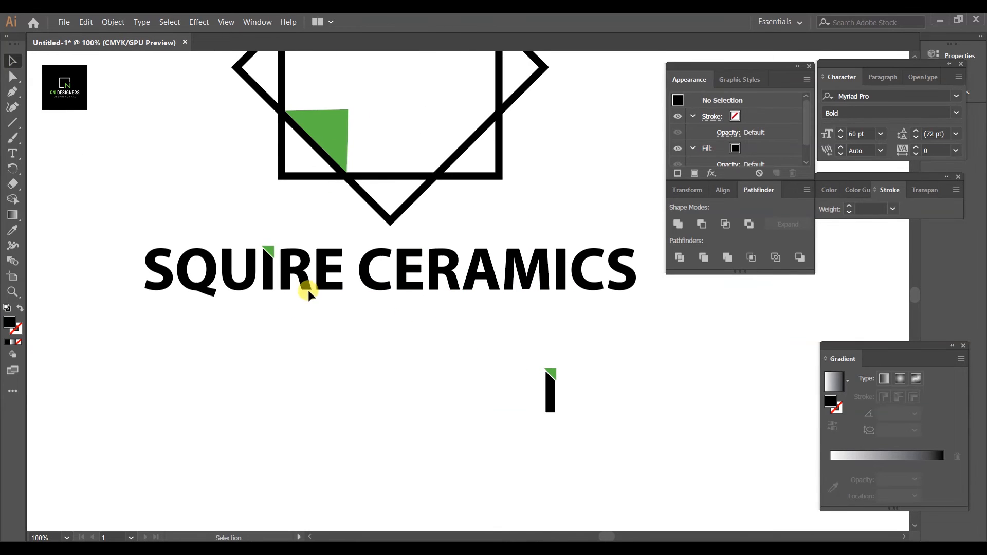
Recolour the word SQUIRE with the green sampled from the star's lower triangle.
drag(329, 334, 103, 246)
click(12, 230)
click(316, 132)
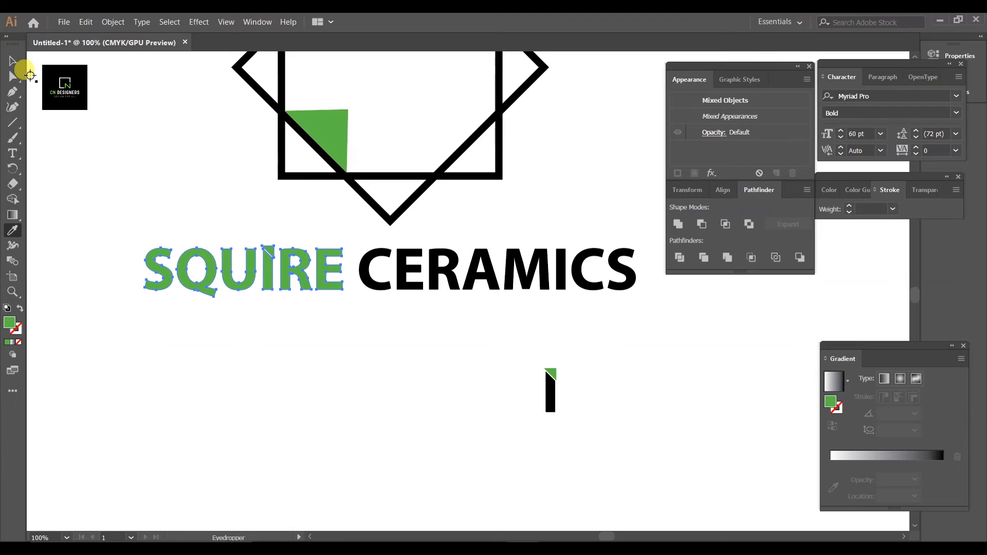
click(13, 61)
click(241, 347)
scroll(242, 348, down, 1)
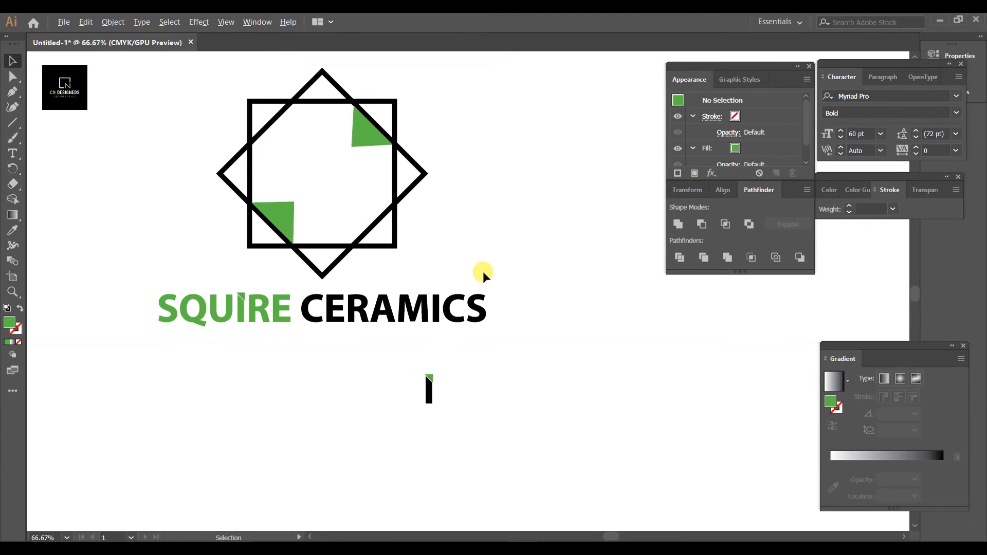
Replace the plain I in CERAMICS with the duplicated I that has the green corner.
scroll(506, 287, down, 2)
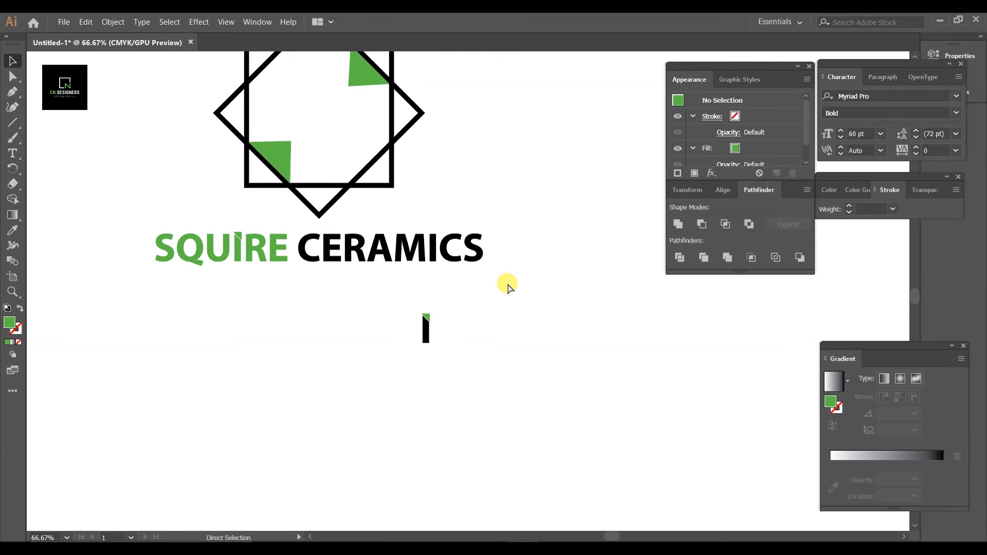
scroll(302, 289, up, 1)
scroll(557, 301, up, 1)
scroll(556, 301, right, 3)
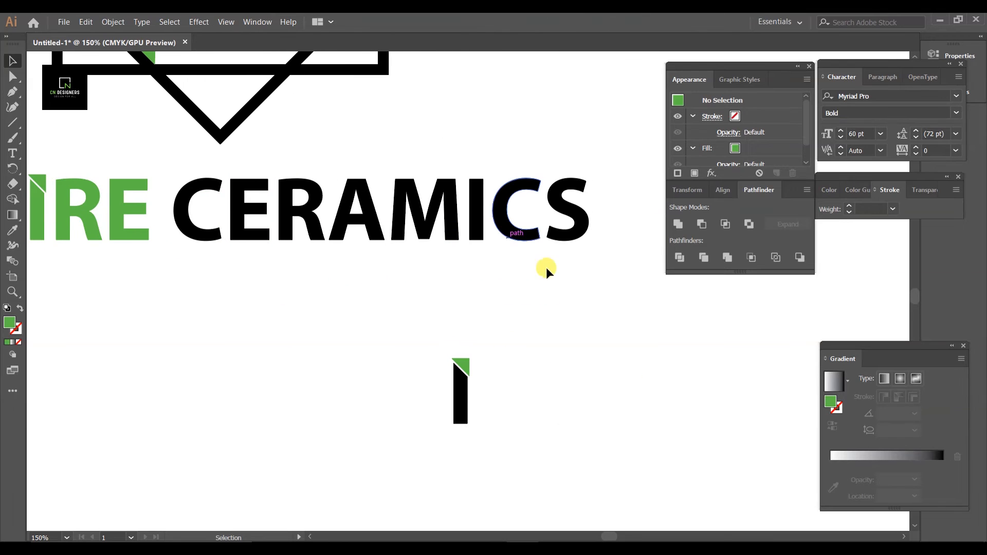
click(474, 225)
drag(460, 378, 474, 231)
click(505, 148)
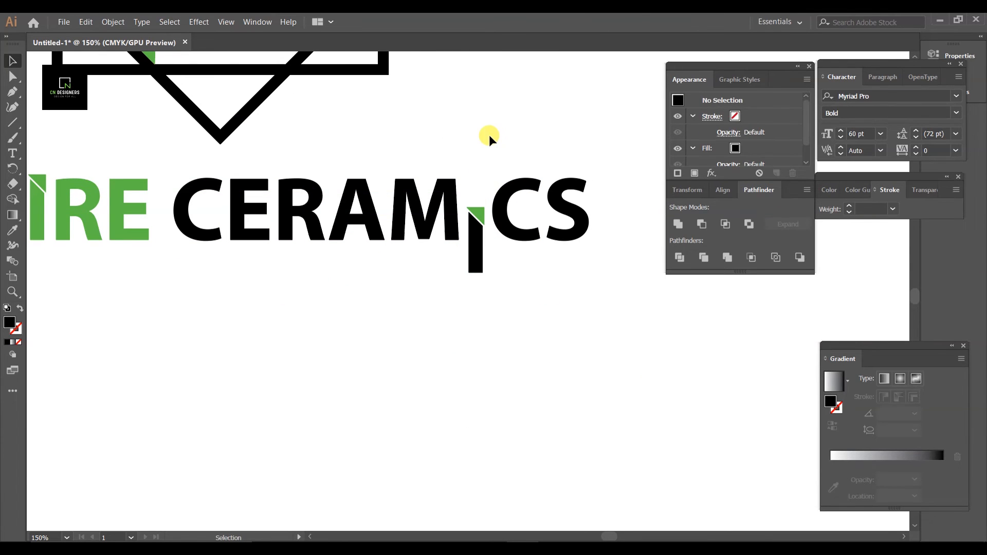
Nudge the inserted I upward until it lines up with the neighbouring letters of CERAMICS.
click(472, 260)
key(Up)
key(Up)
key(Up)
key(Up)
key(Up)
key(Up)
key(Up)
key(Up)
key(Up)
key(Up)
key(Up)
key(Up)
key(Up)
key(Up)
key(Up)
key(Up)
key(Up)
key(Up)
key(Up)
key(Up)
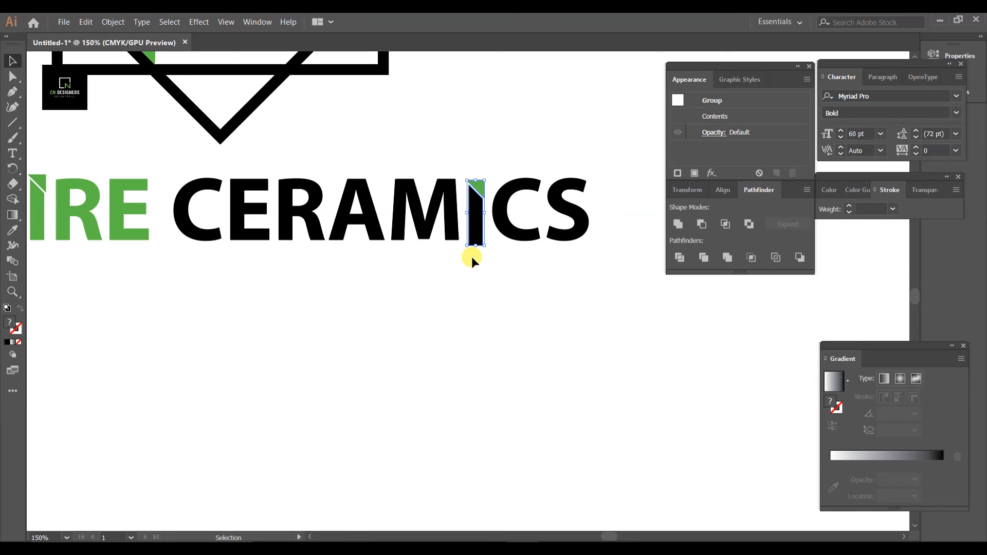
click(475, 258)
drag(473, 217, 475, 233)
Align the bottom edges of all the letters in CERAMICS and group them together.
drag(579, 269, 180, 182)
click(726, 190)
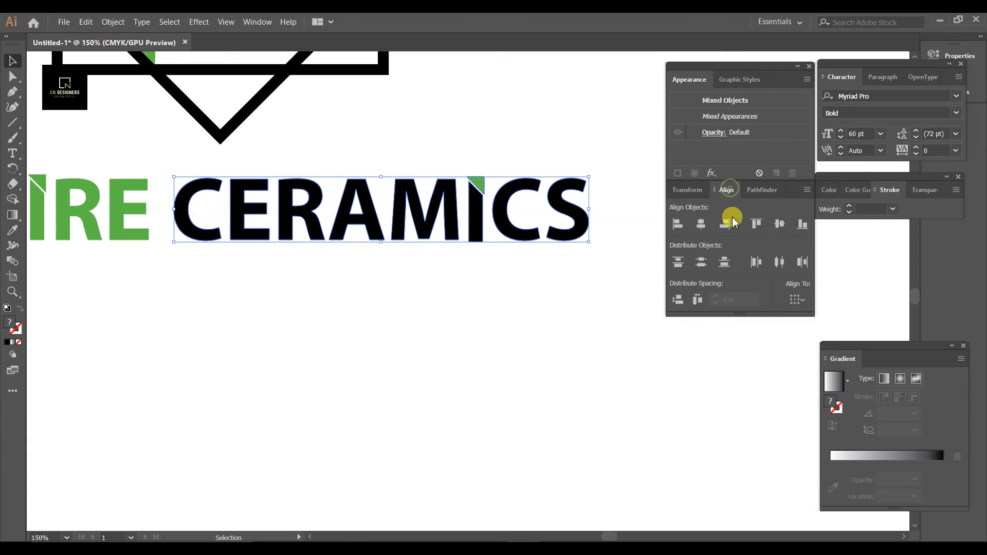
click(801, 226)
key(ctrl+g)
click(261, 331)
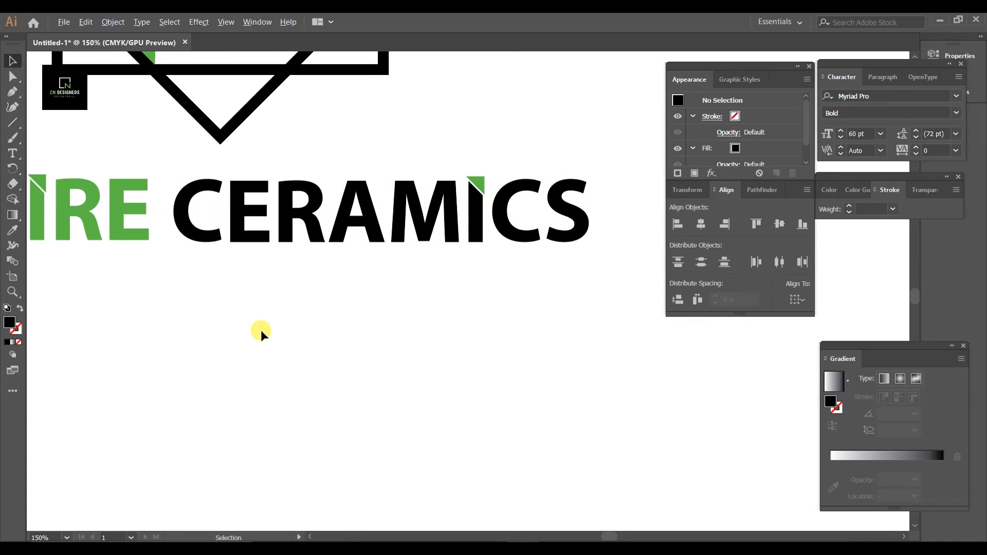
Ungroup the customised I in SQUIRE and recolour its corner triangle black.
drag(222, 317, 533, 324)
scroll(360, 295, up, 2)
drag(325, 209, 348, 308)
right_click(363, 265)
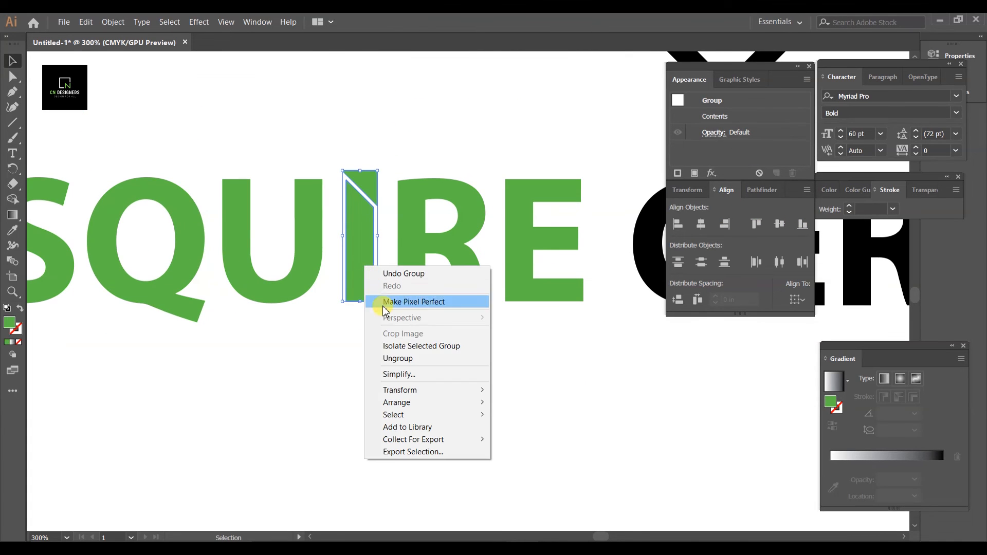
click(384, 360)
click(379, 371)
click(366, 183)
click(831, 190)
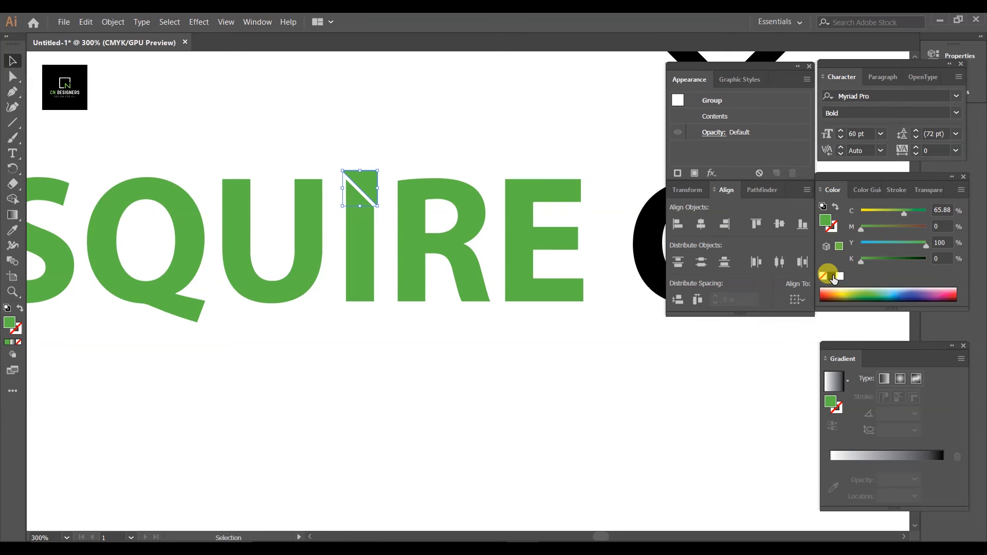
click(831, 276)
click(366, 134)
Group the letters of SQUIRE with both parts of its customised I.
scroll(365, 133, down, 3)
click(161, 202)
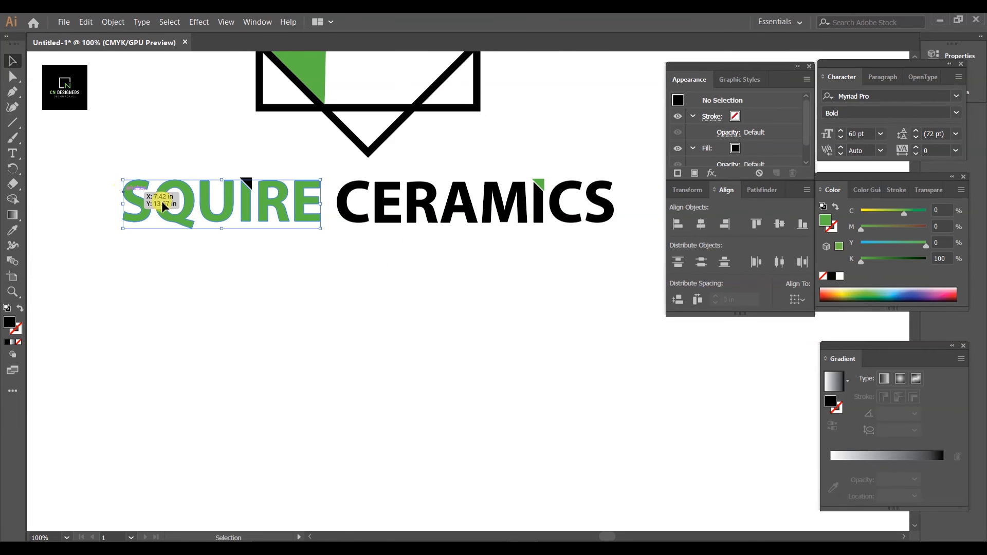
click(357, 297)
drag(325, 256, 117, 179)
key(ctrl+g)
Try to align the words SQUIRE and CERAMICS along their bottom edges.
click(449, 218)
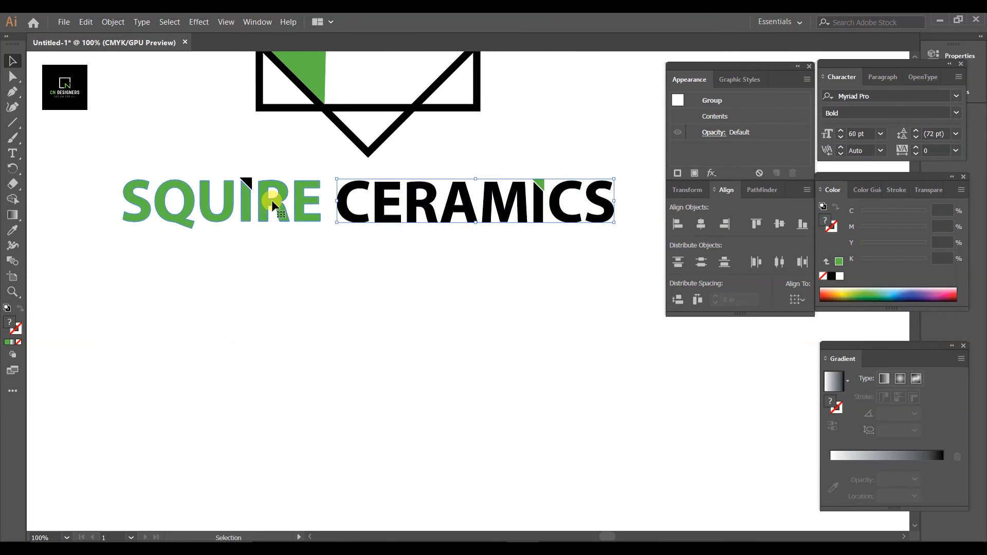
click(272, 199)
shift+click(483, 216)
click(801, 226)
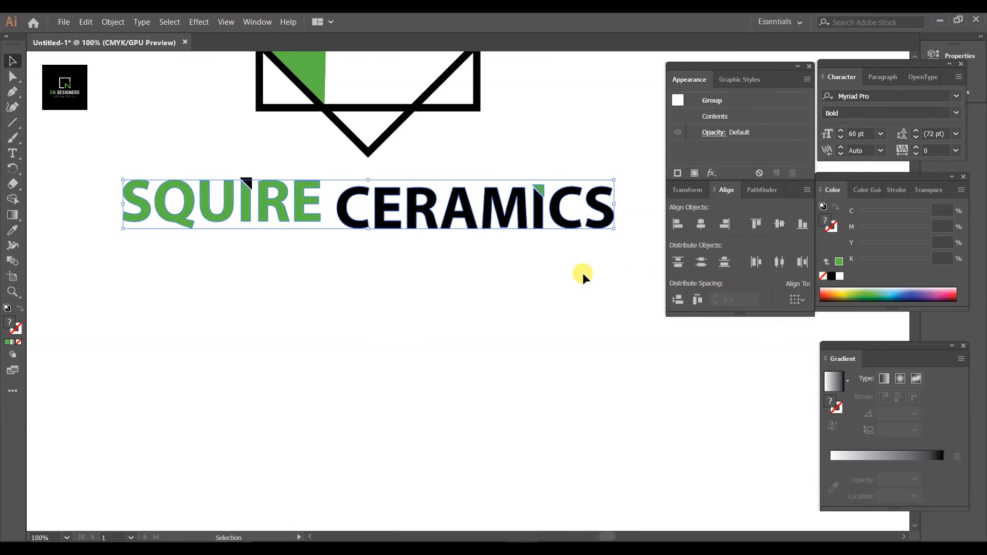
click(468, 304)
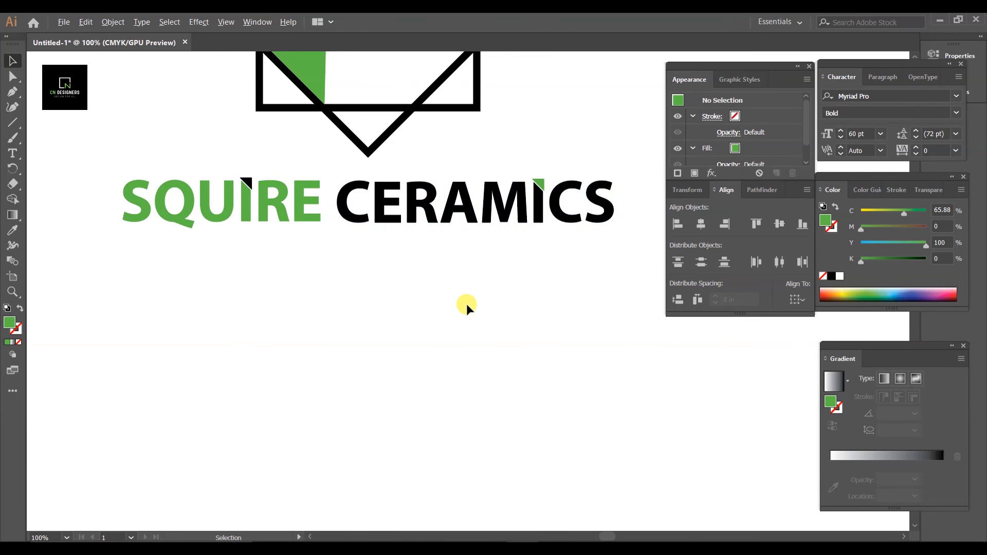
Group the words SQUIRE and CERAMICS into a single company name.
scroll(466, 303, down, 2)
drag(532, 327, 279, 246)
click(514, 298)
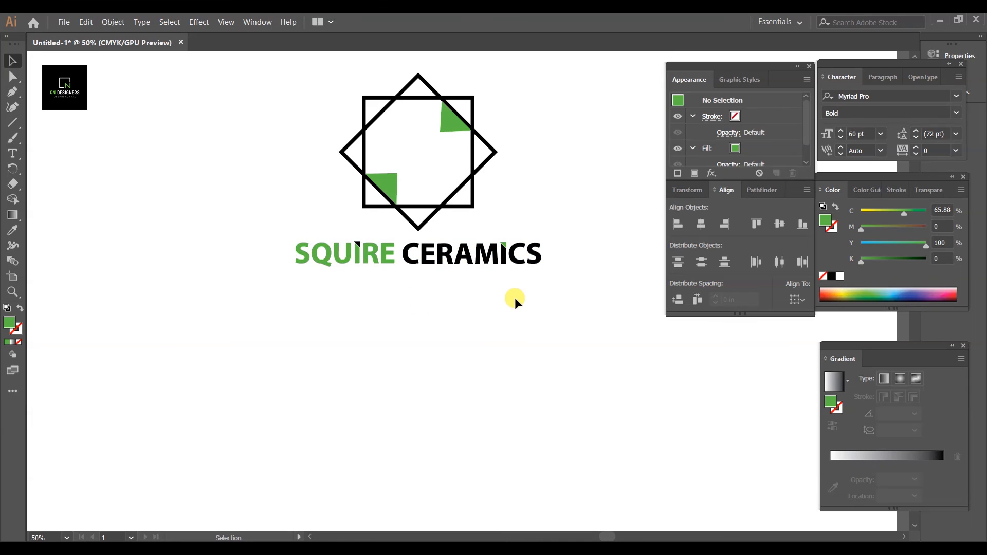
Try to centre the ungrouped star shapes and the company name horizontally, and undo the alignment.
key(space)
drag(560, 190, 549, 235)
drag(527, 339, 517, 296)
drag(491, 355, 403, 194)
click(701, 225)
key(ctrl+z)
Group the star's outlines and green triangles, and align the star and company name on their horizontal centres.
drag(278, 101, 554, 258)
key(ctrl+g)
key(ctrl+a)
click(705, 225)
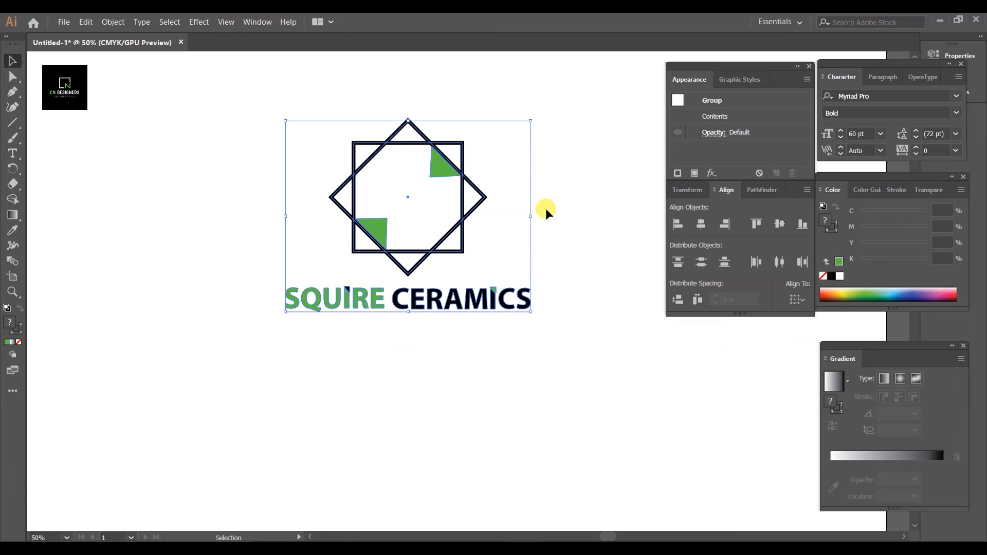
click(593, 202)
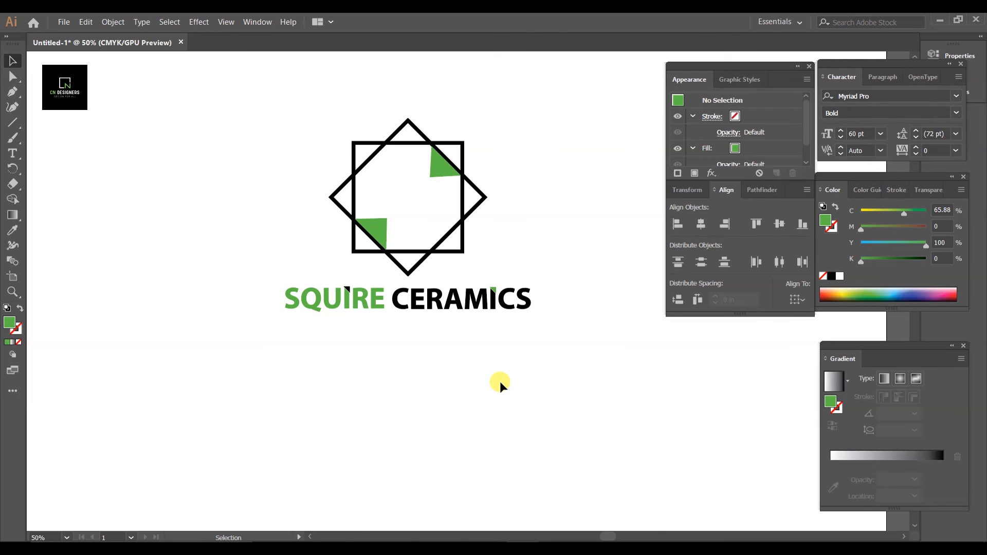
Hide all panels and view the whole logo centred at 66.67% zoom.
drag(569, 244, 571, 275)
key(Tab)
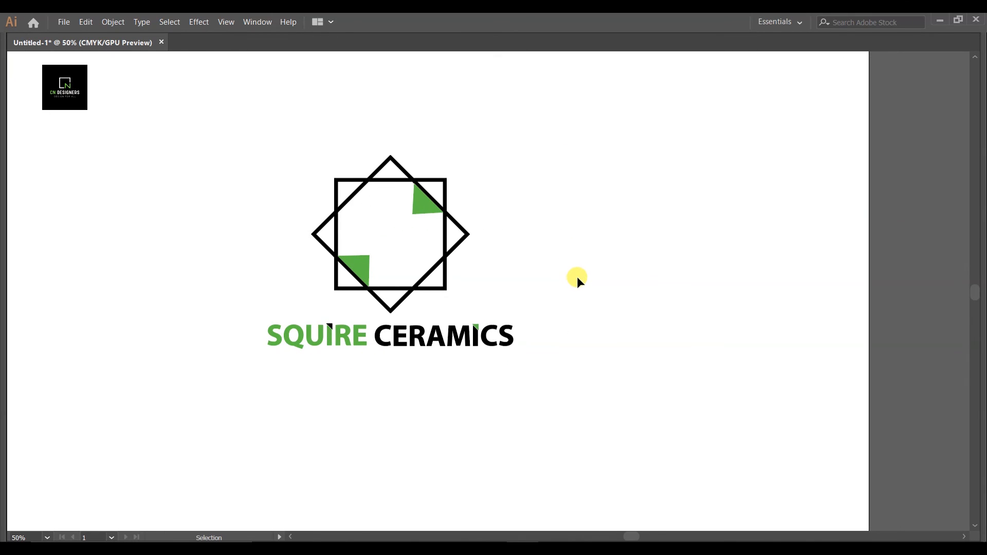
scroll(578, 276, up, 2)
scroll(502, 260, down, 1)
drag(497, 256, 678, 300)
click(717, 263)
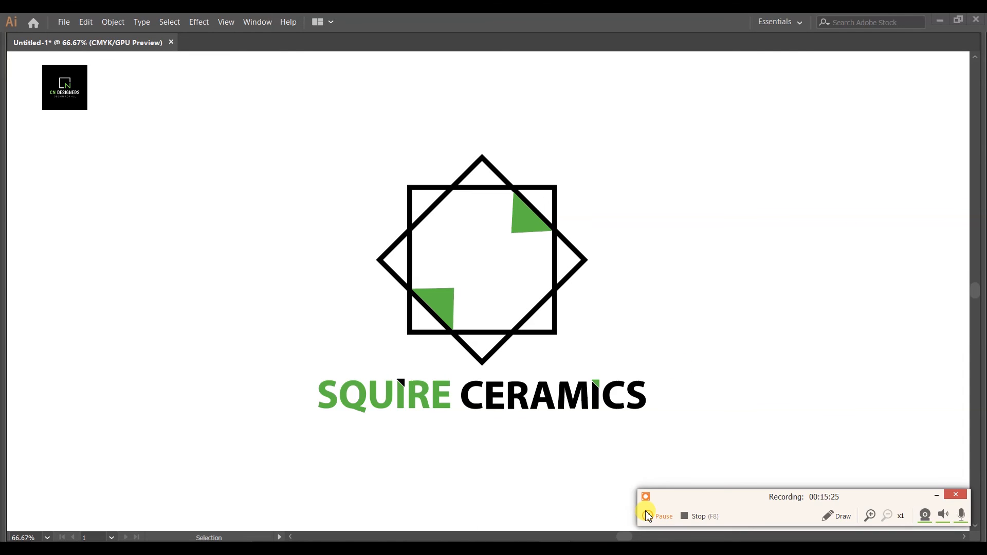
click(645, 511)
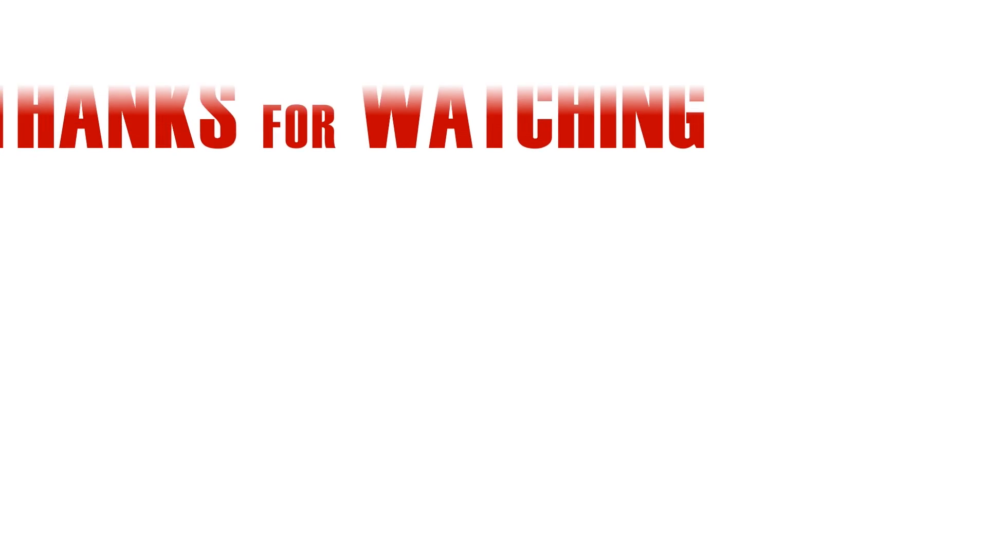